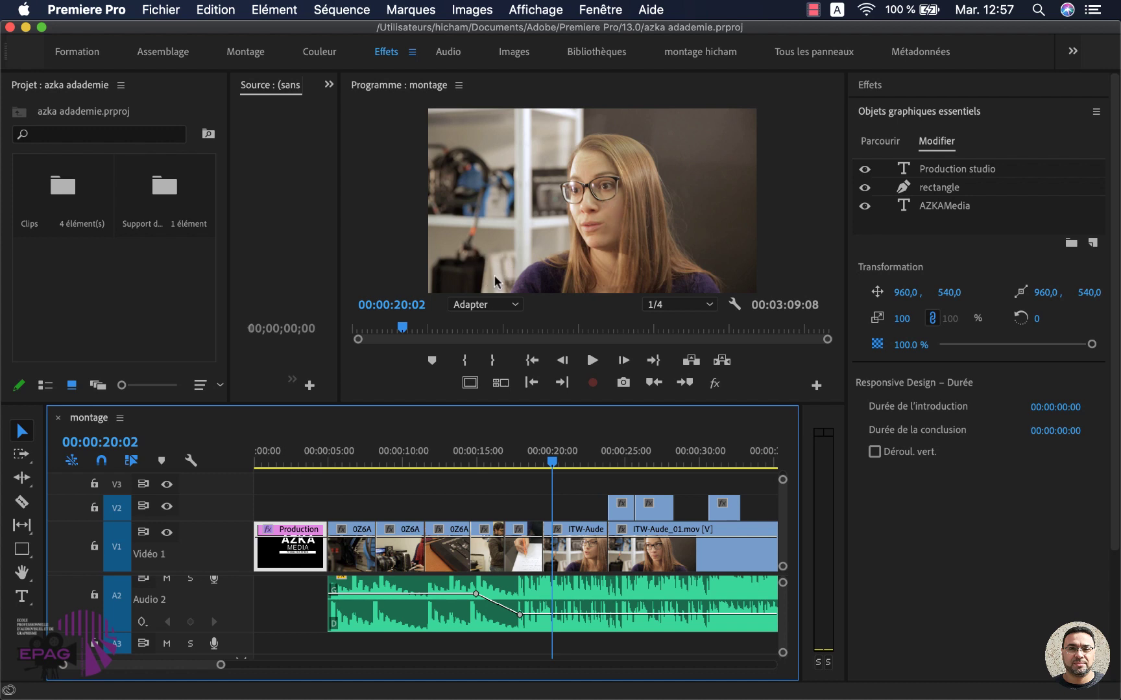
Play the montage sequence from 00:00:17:14, then park the playhead at 00:00:20:07 on the first interview clip
left_click_drag(551, 465, 514, 467)
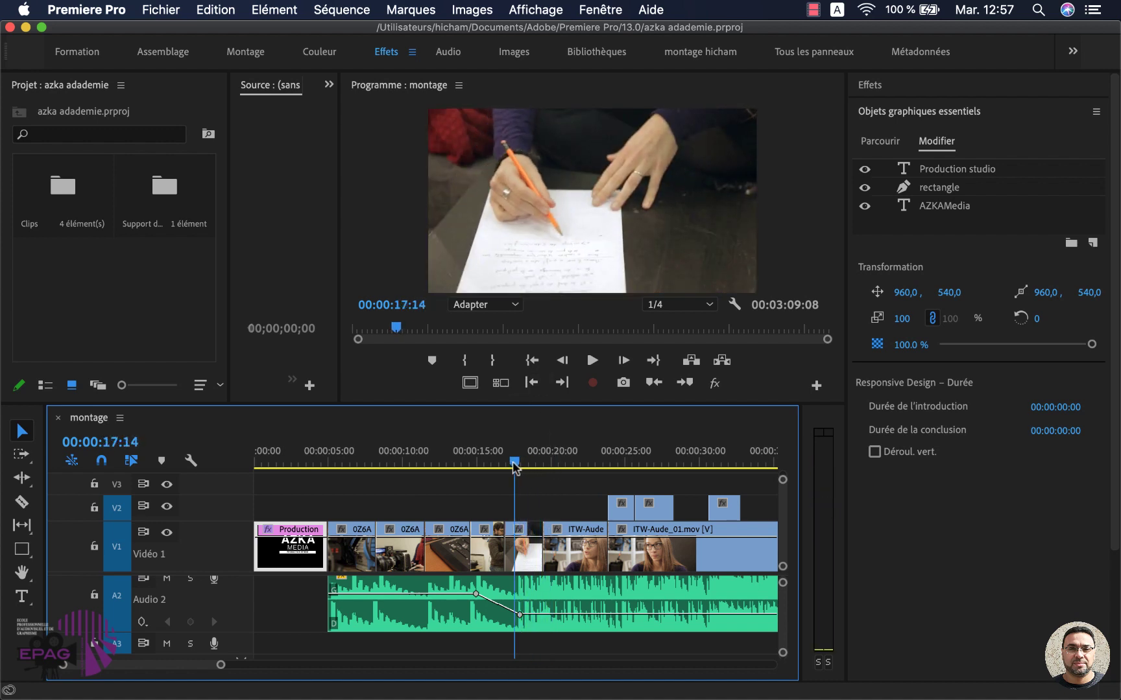
key("space")
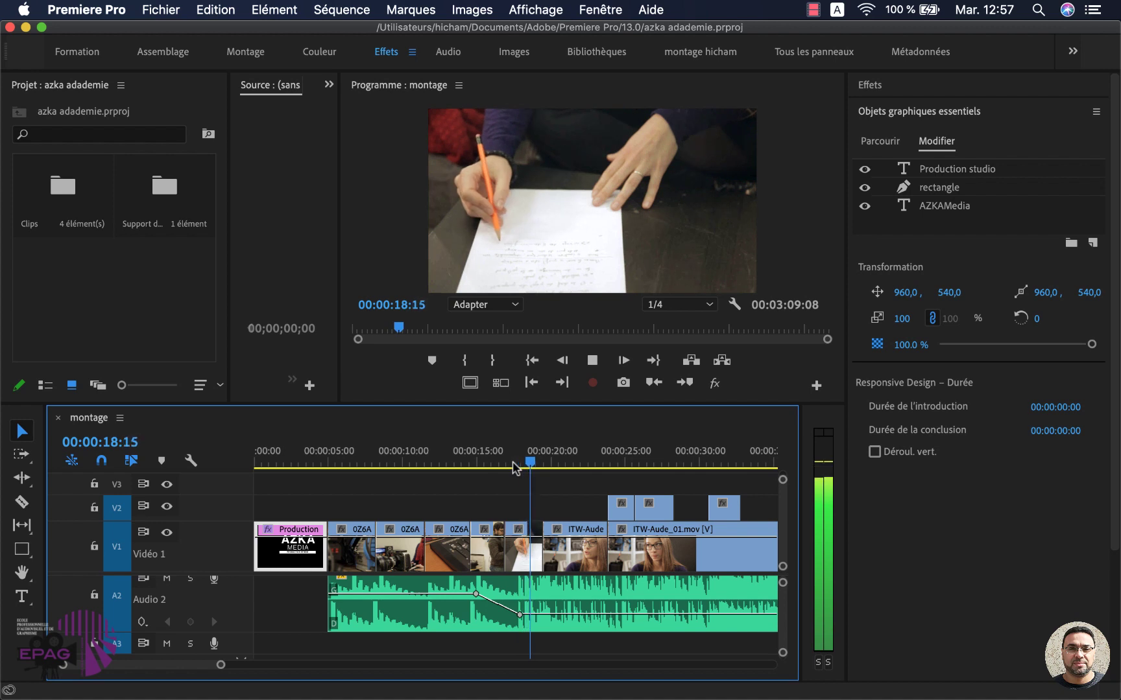
key("space")
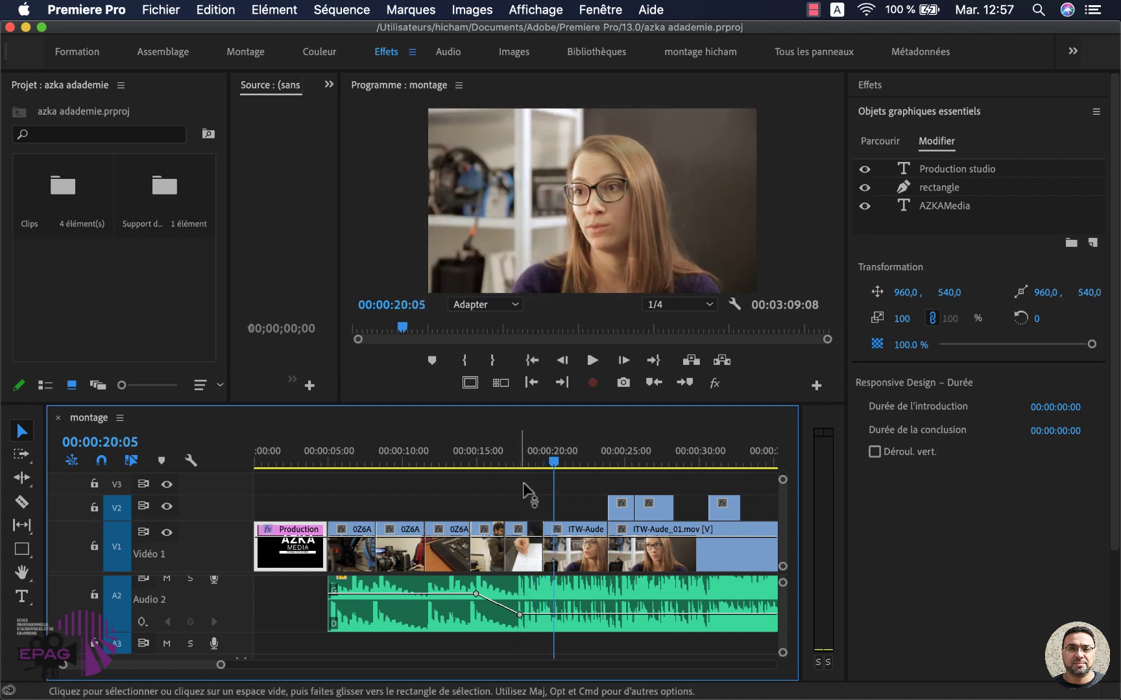
left_click(556, 463)
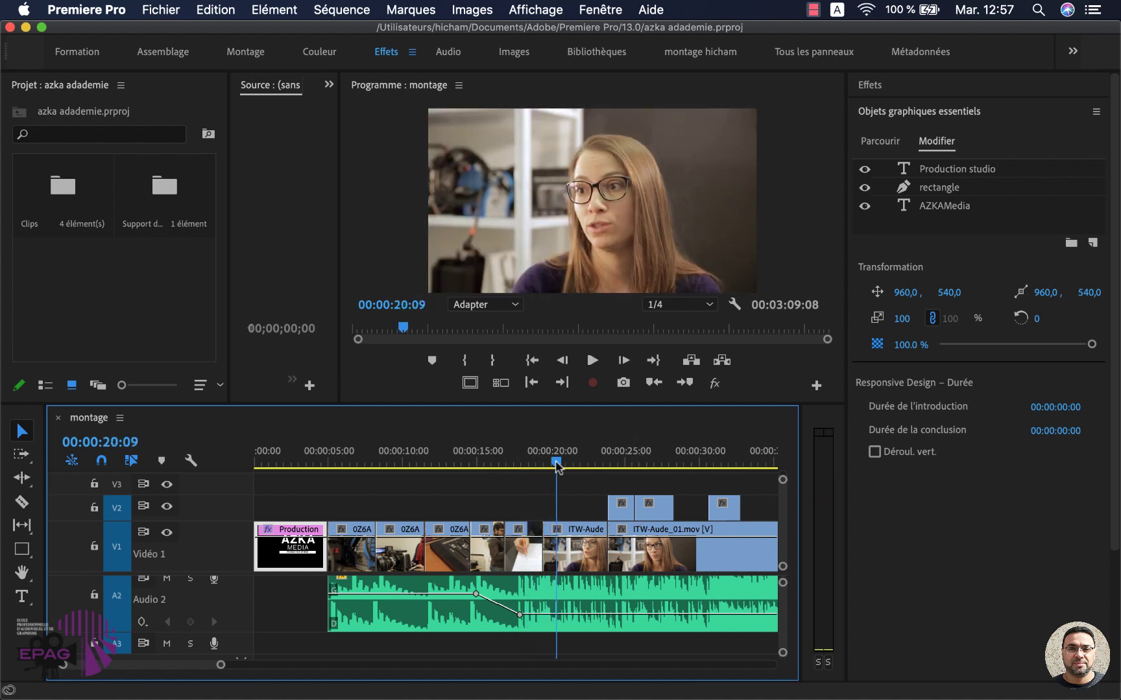
left_click_drag(555, 463, 555, 463)
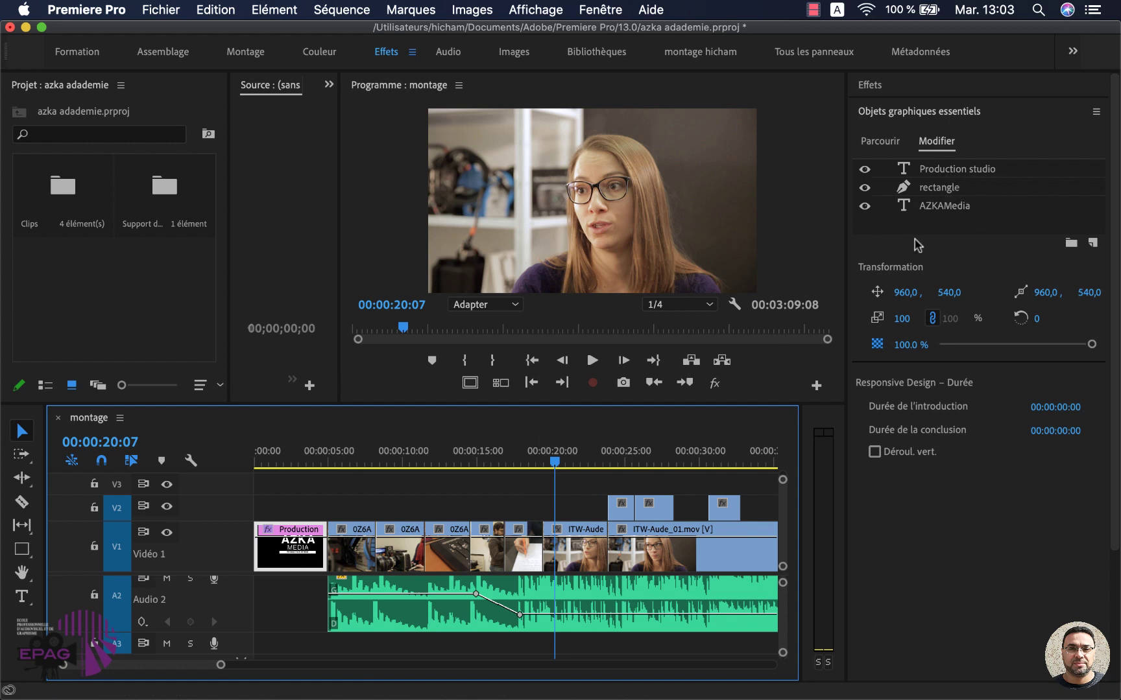
Examine the Pen, Rectangle and Ellipse shape tools and the layer types available for a new graphic
left_click(322, 512)
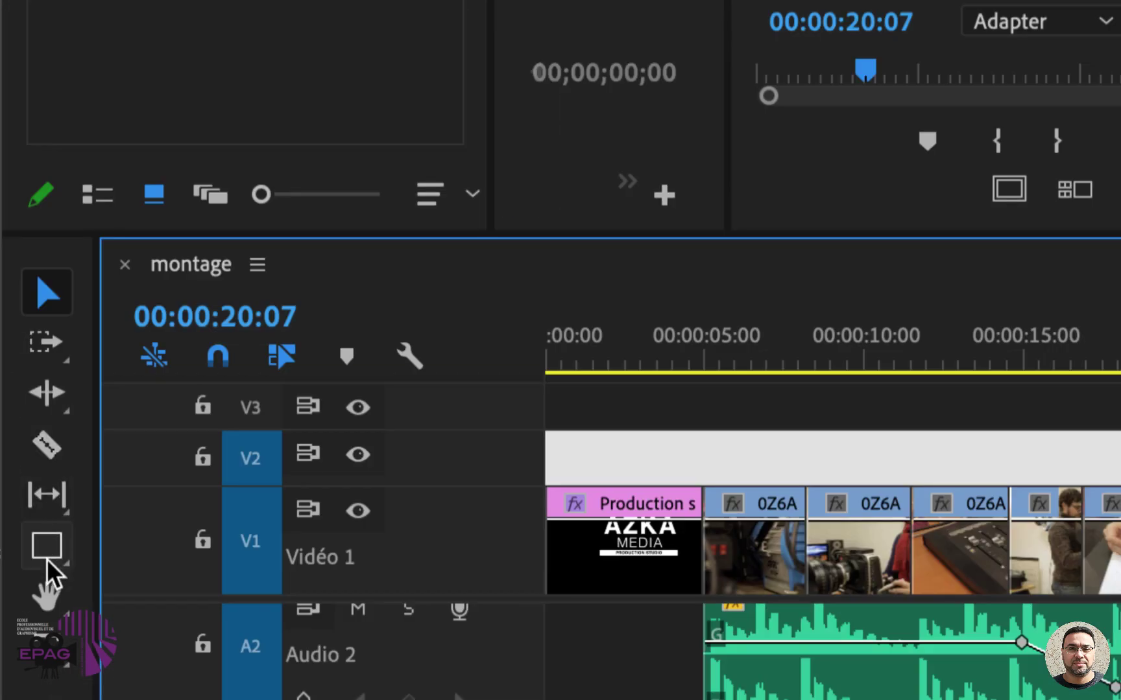
left_click(49, 549)
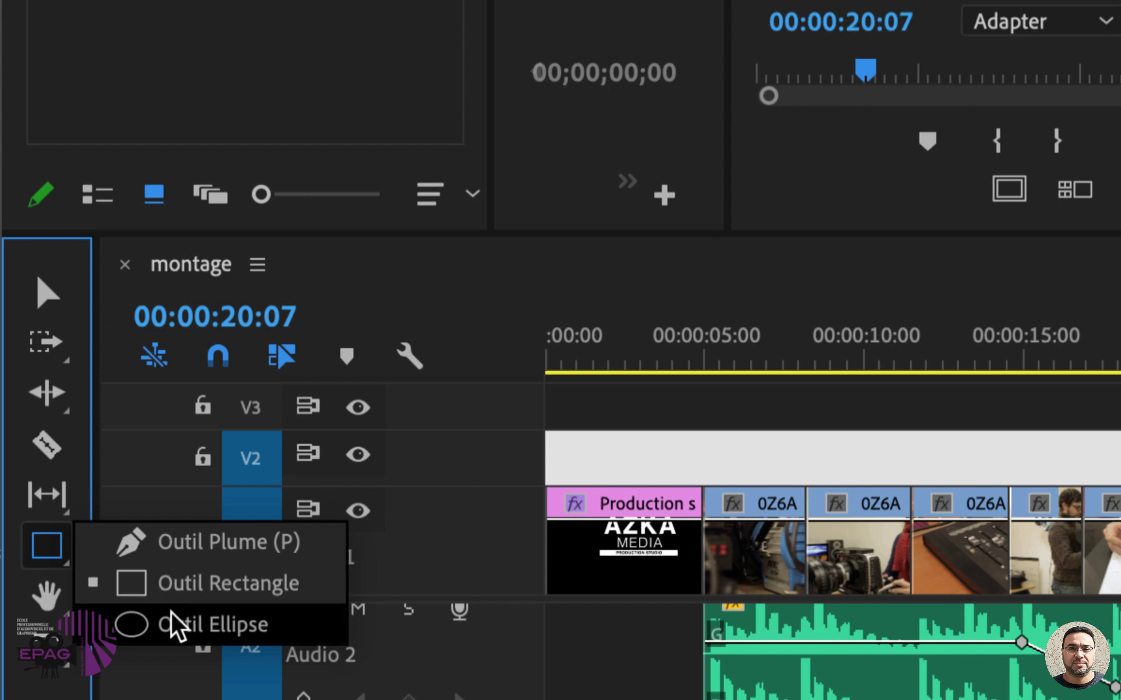
left_click(184, 591)
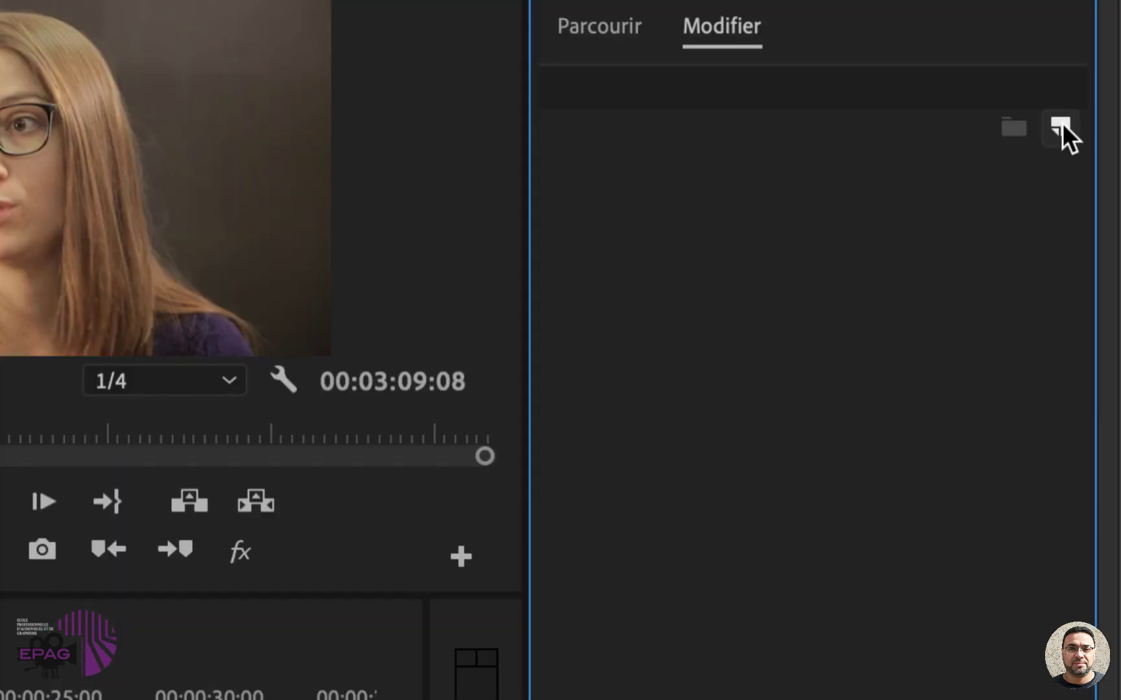
left_click(1094, 243)
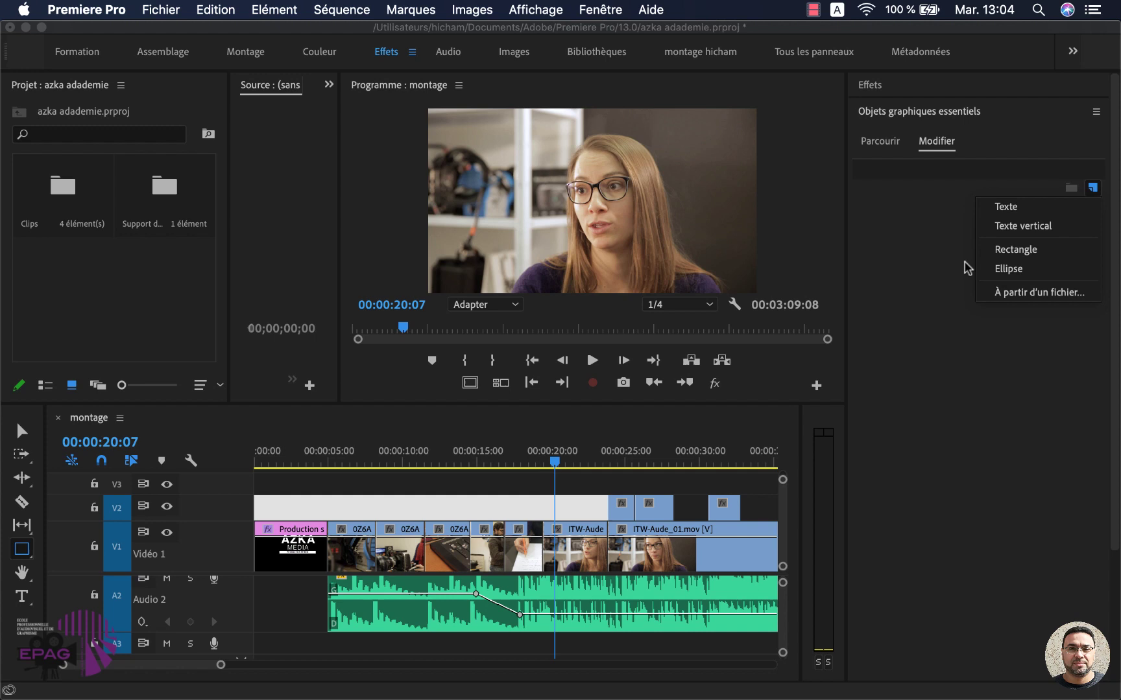
left_click(967, 268)
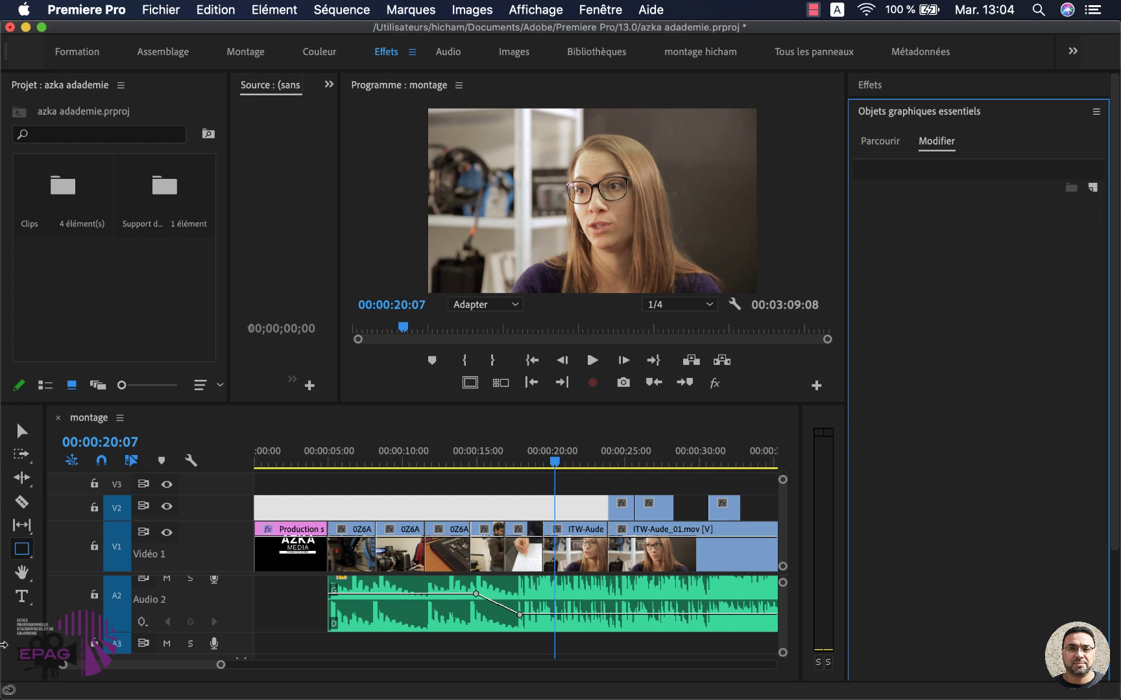
left_click(20, 549)
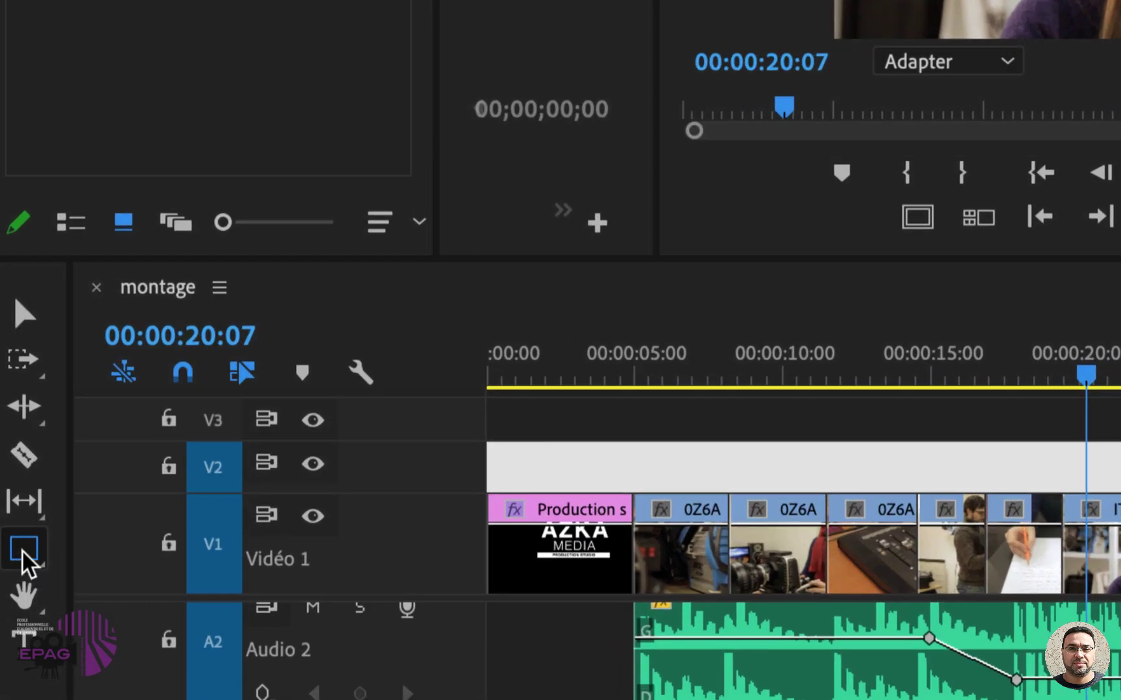
left_click(23, 552)
left_click(21, 550)
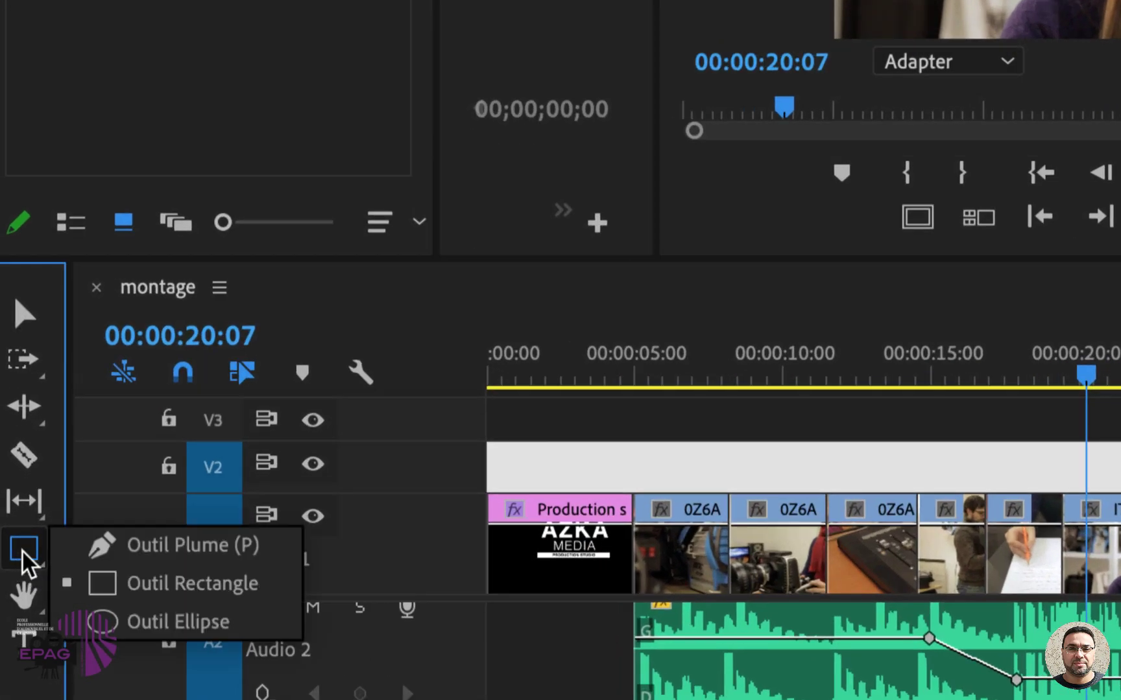
left_click(138, 553)
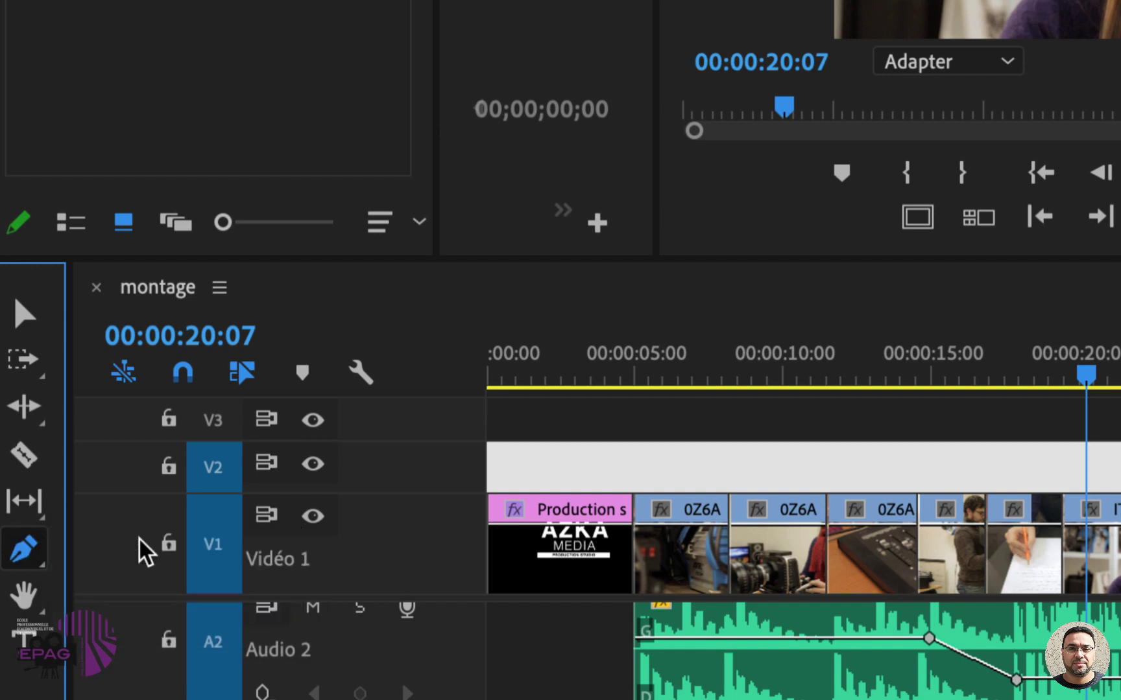
left_click(25, 554)
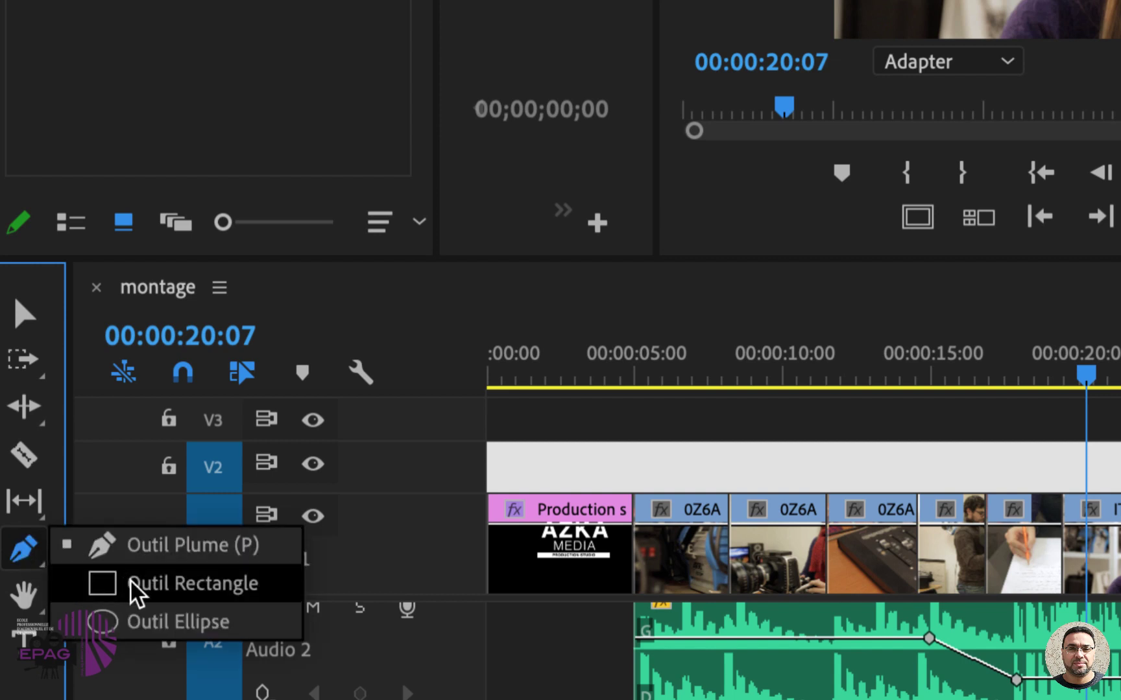
left_click(18, 550)
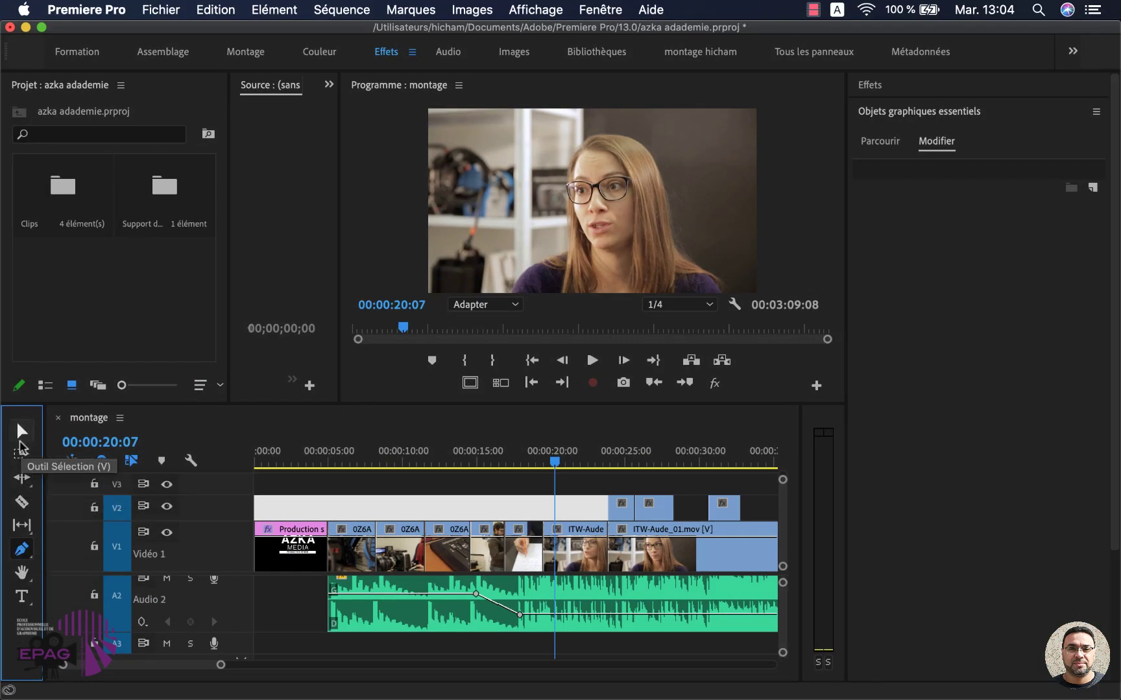
left_click(21, 433)
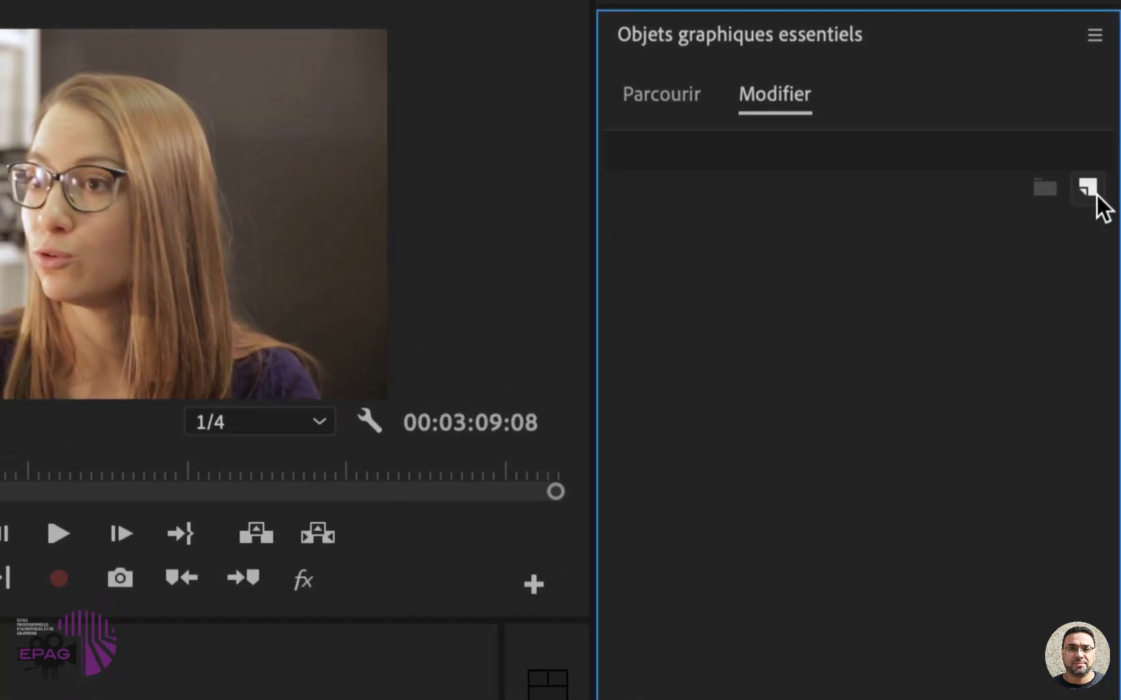
Add an ellipse shape layer to the sequence and move it to the lower-left area of the video frame
left_click(1088, 189)
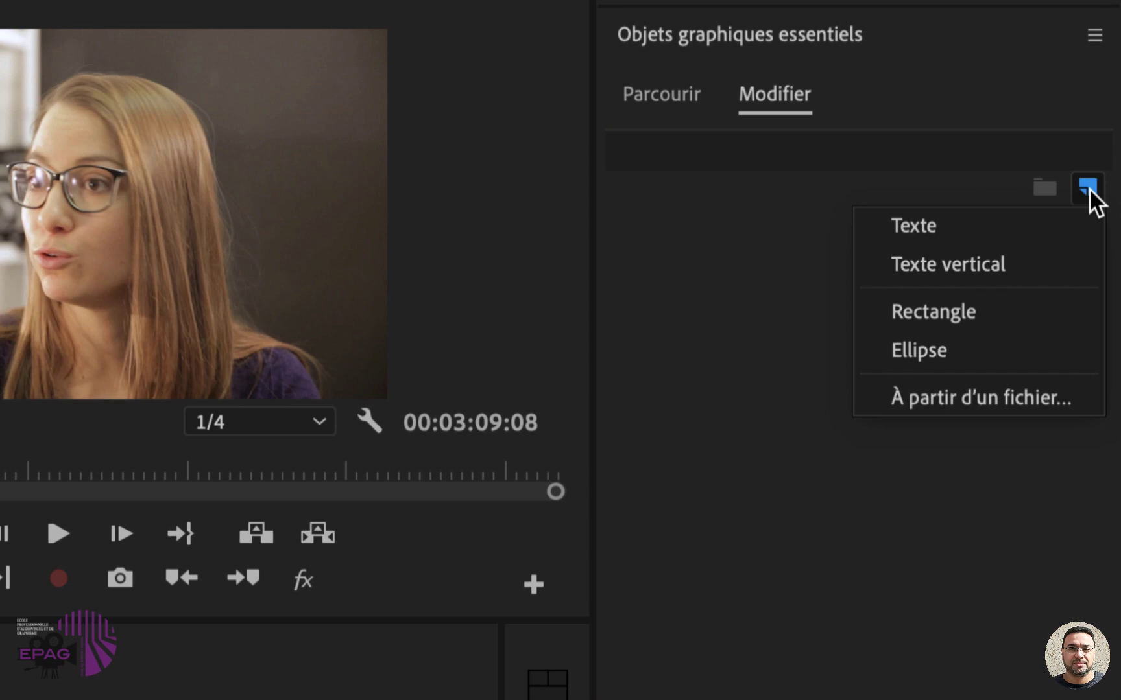
left_click(938, 351)
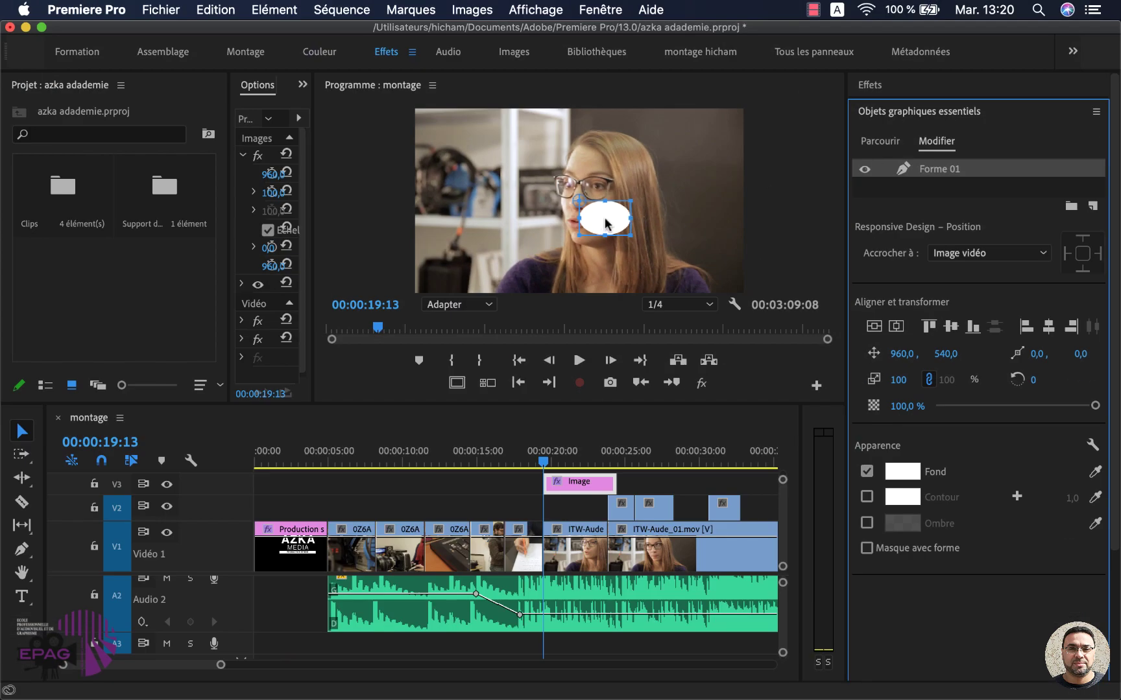
left_click(613, 224)
left_click_drag(613, 224, 457, 261)
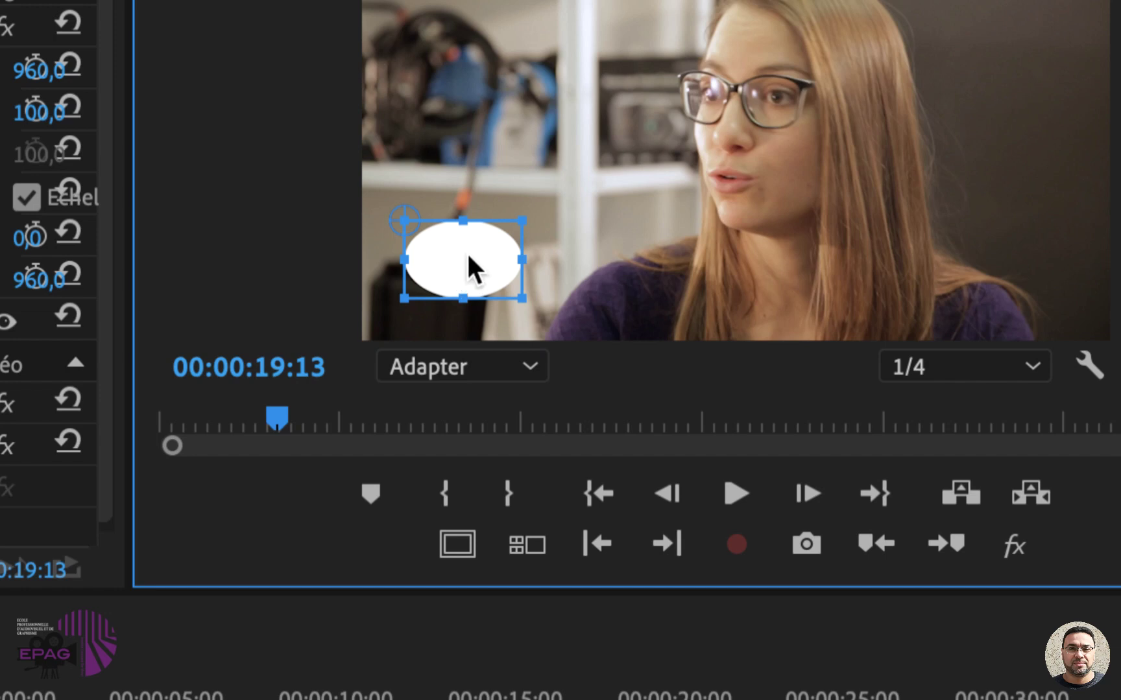
Stretch the ellipse vertically into a circle, shrink it, and leave its layer positioned at about 147, 776
left_click_drag(463, 231, 467, 190)
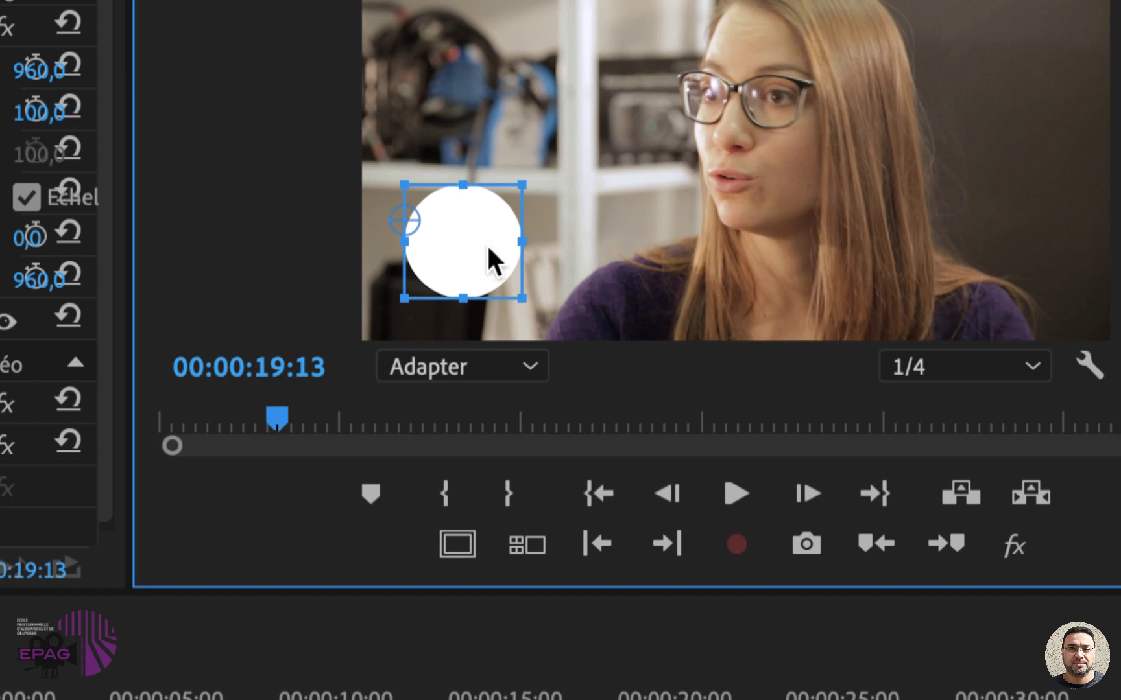
left_click_drag(474, 245, 486, 247)
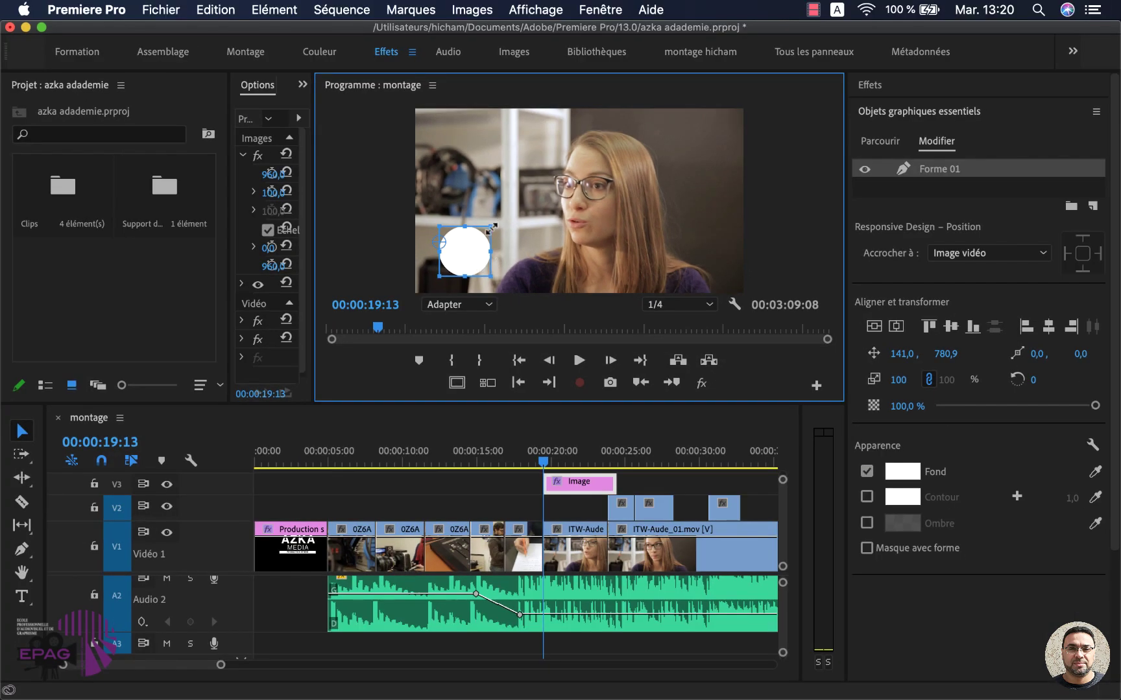
left_click_drag(490, 228, 472, 247)
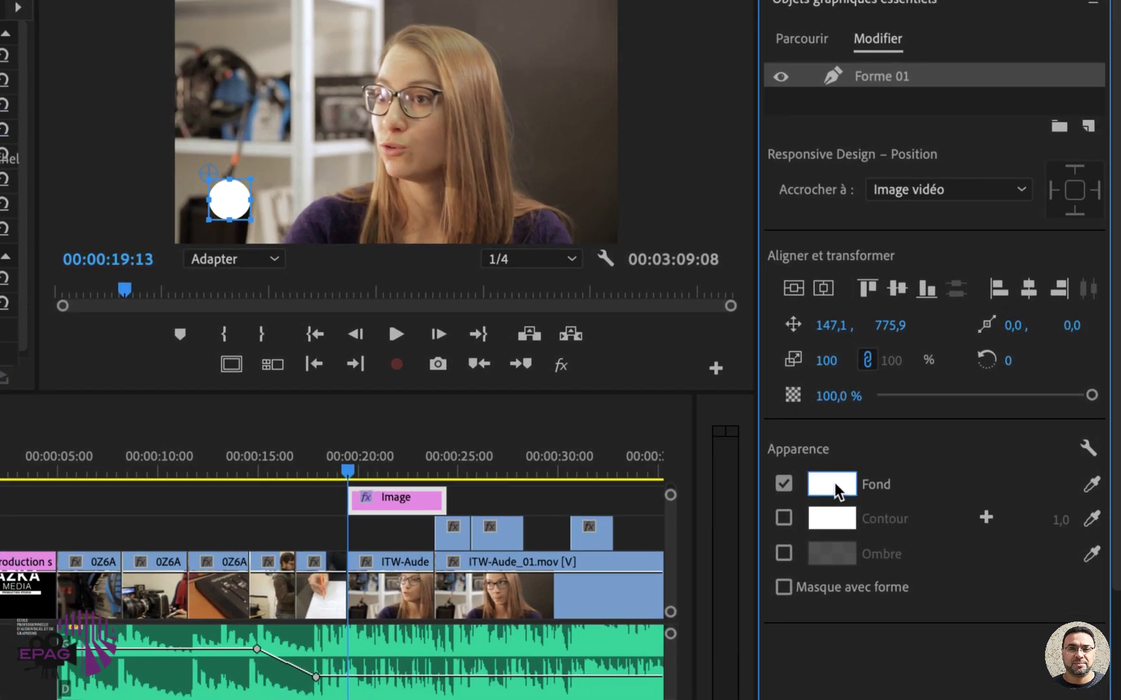
Set the circle's fill colour to green 1BAE86
left_click(832, 484)
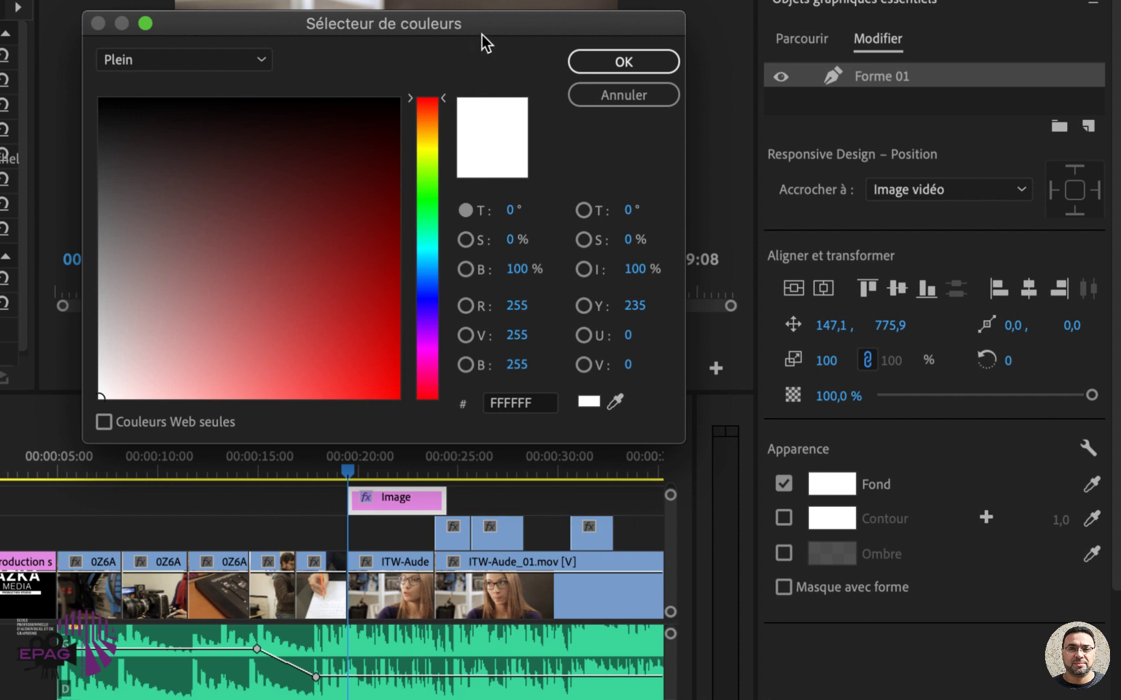
left_click_drag(482, 35, 808, 85)
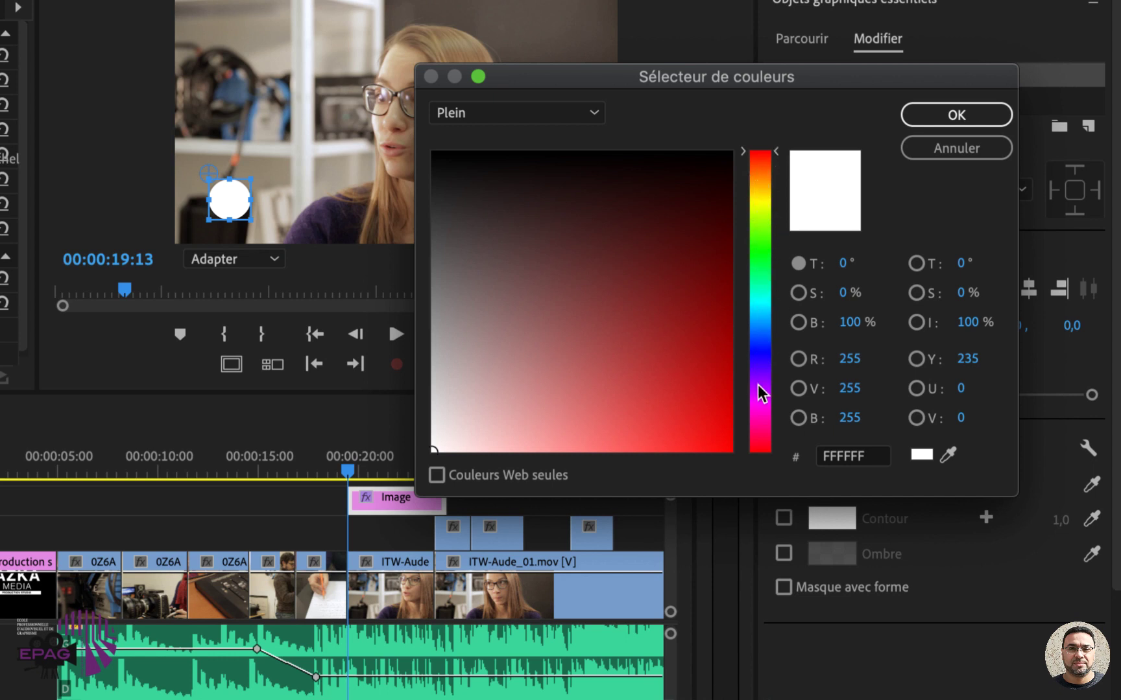
left_click_drag(779, 161, 776, 286)
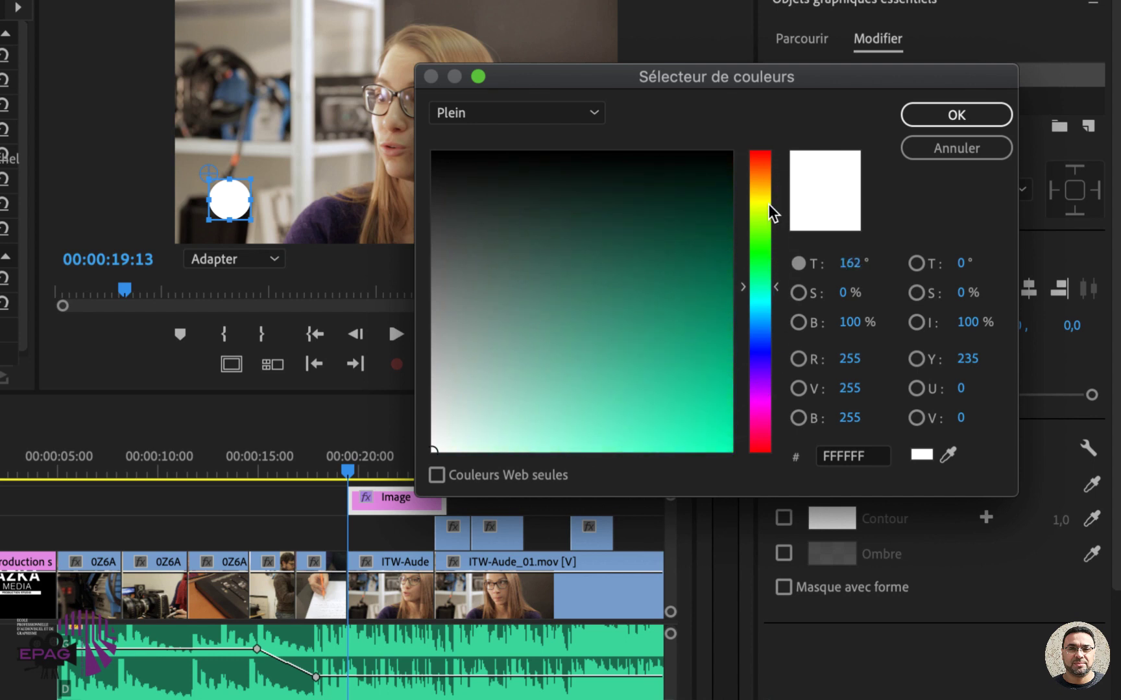
left_click(776, 289)
left_click_drag(777, 288, 776, 287)
left_click_drag(774, 286, 774, 286)
left_click(684, 350)
left_click(685, 356)
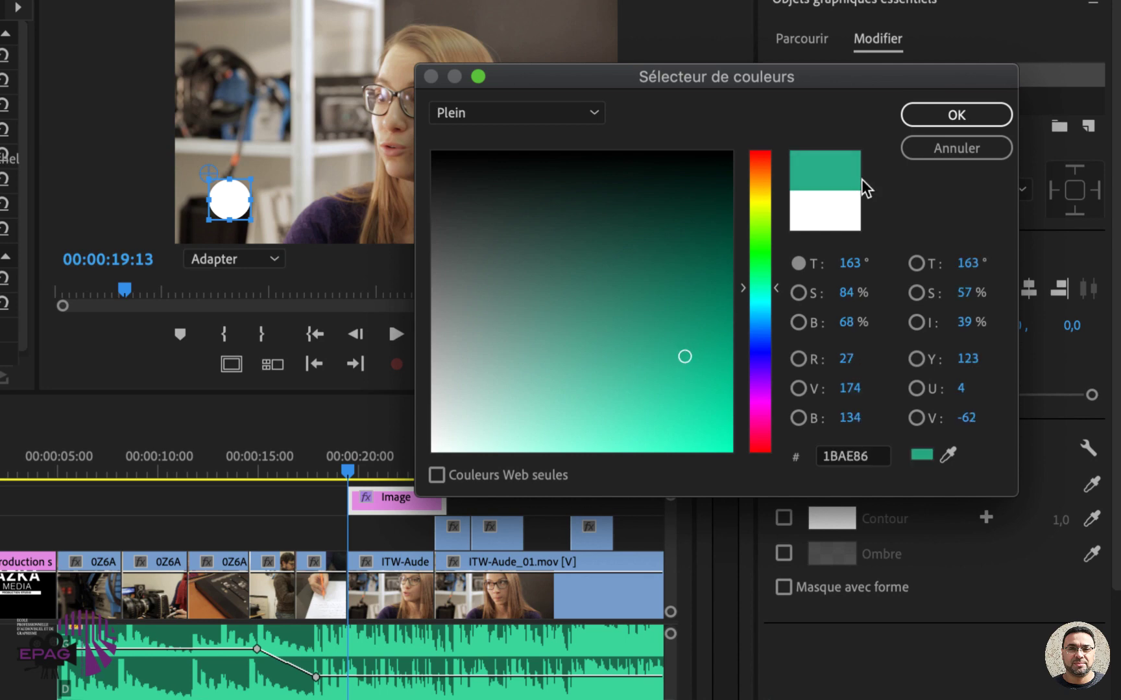
left_click(986, 115)
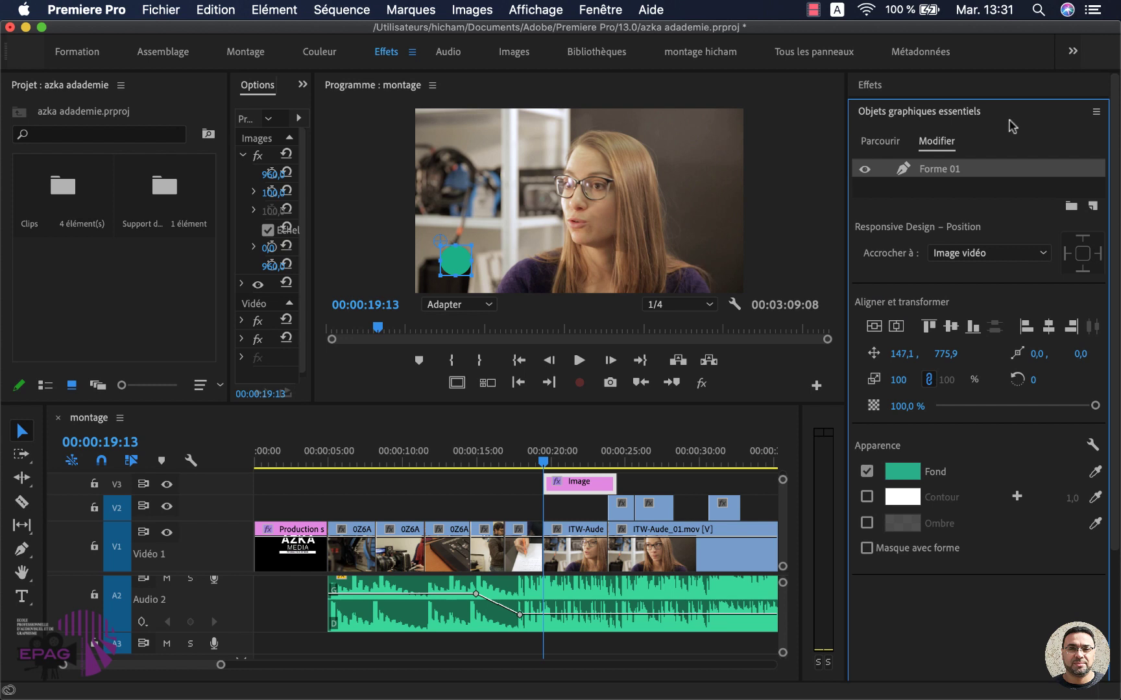
Add a rectangle shape layer to the same graphic and set its fill to white FFFFFF
left_click(1094, 207)
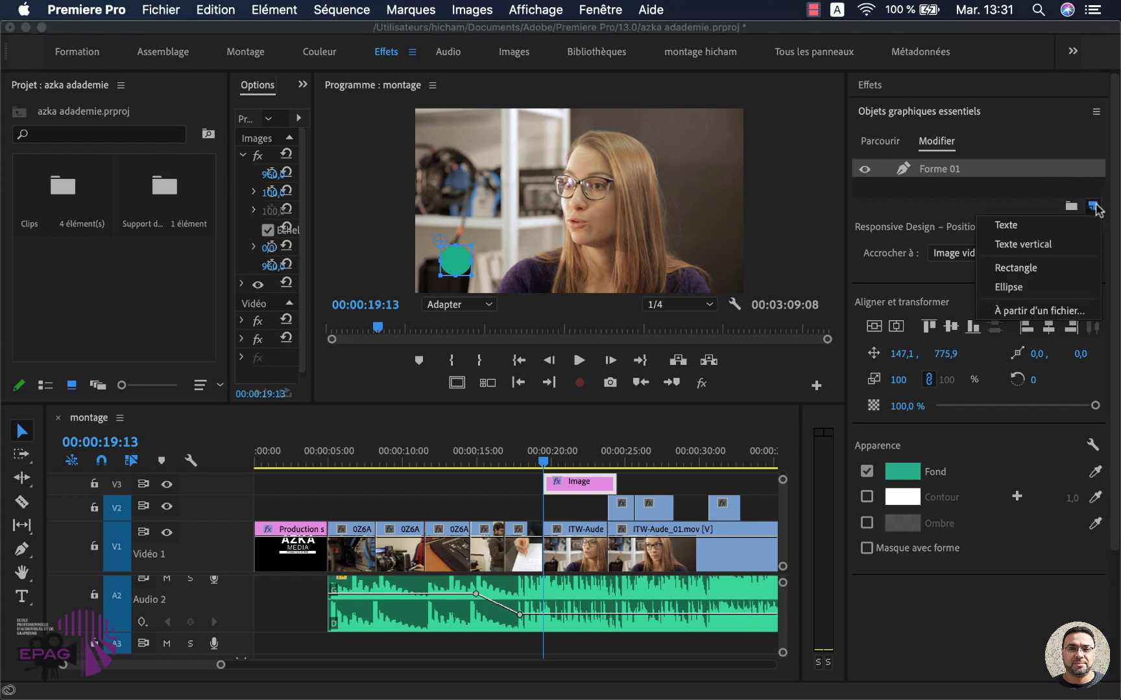
left_click(1035, 268)
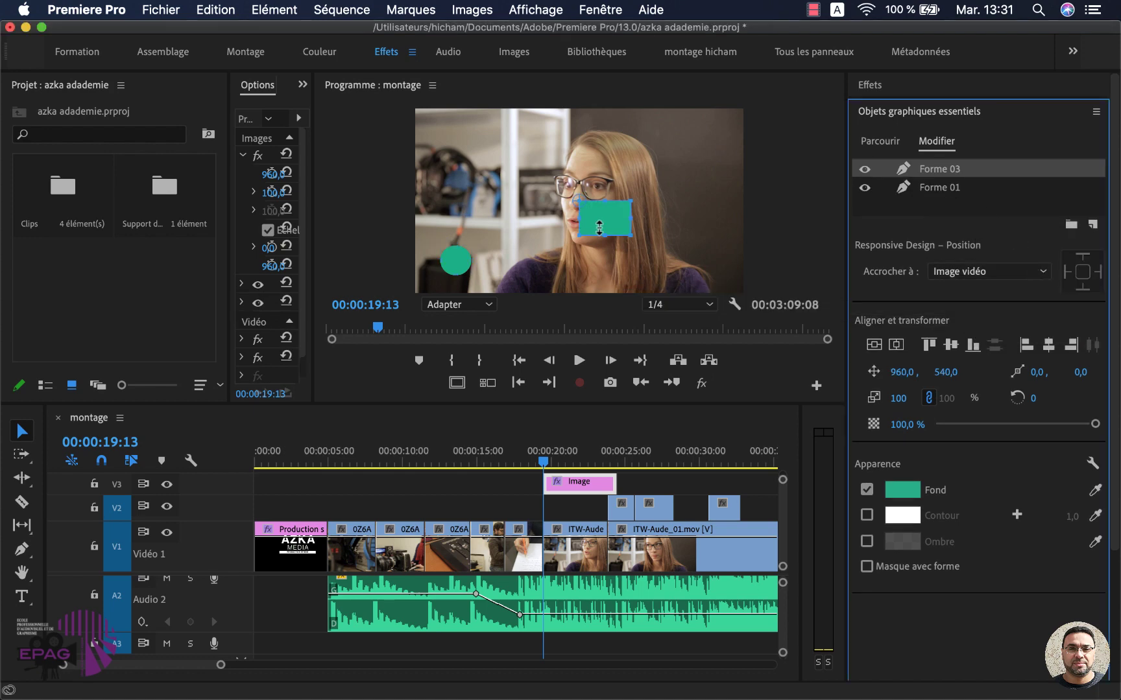
left_click(906, 490)
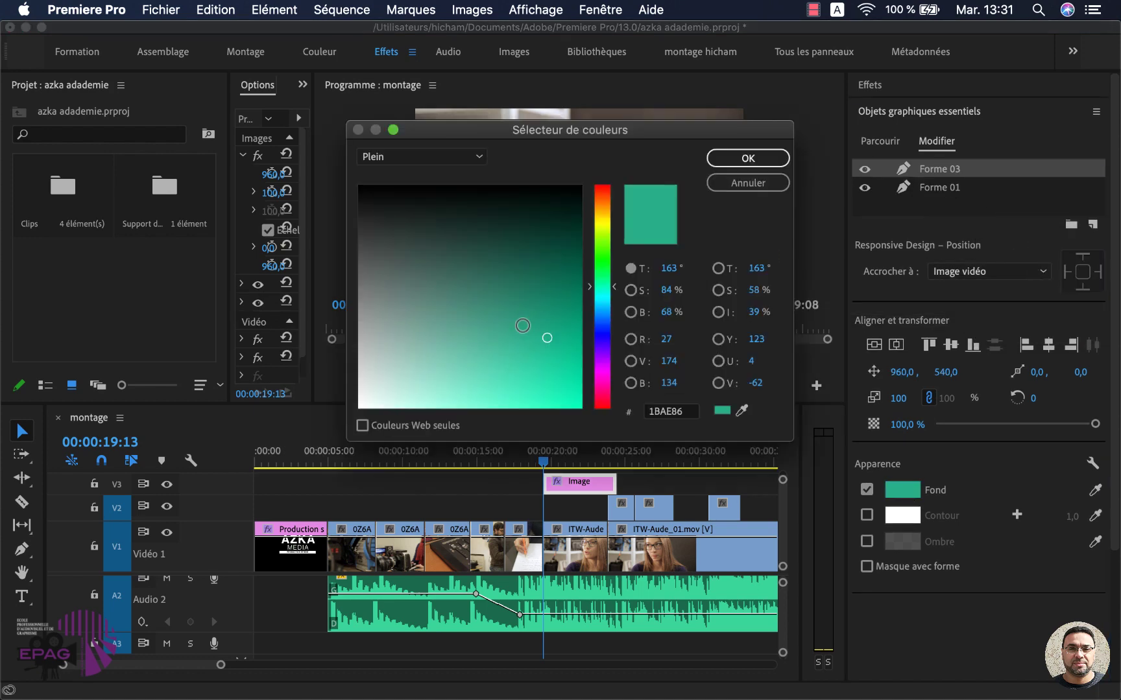
mouse_move(547, 338)
left_mouse_down()
mouse_move(438, 338)
mouse_move(328, 419)
left_mouse_up()
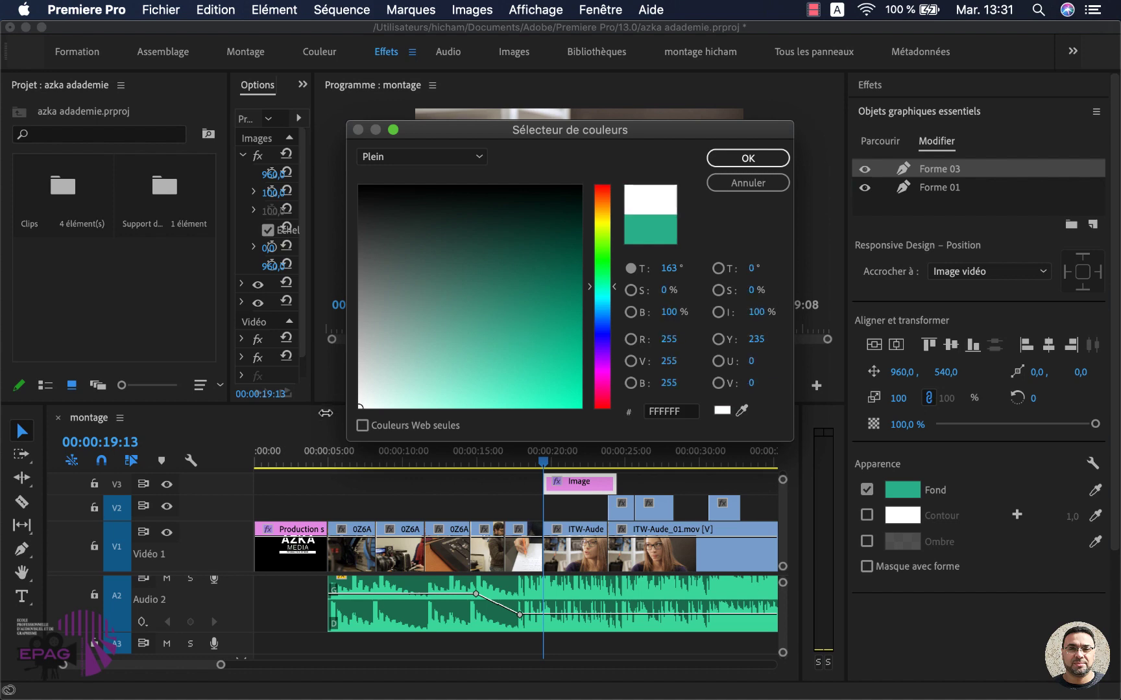
left_click(748, 158)
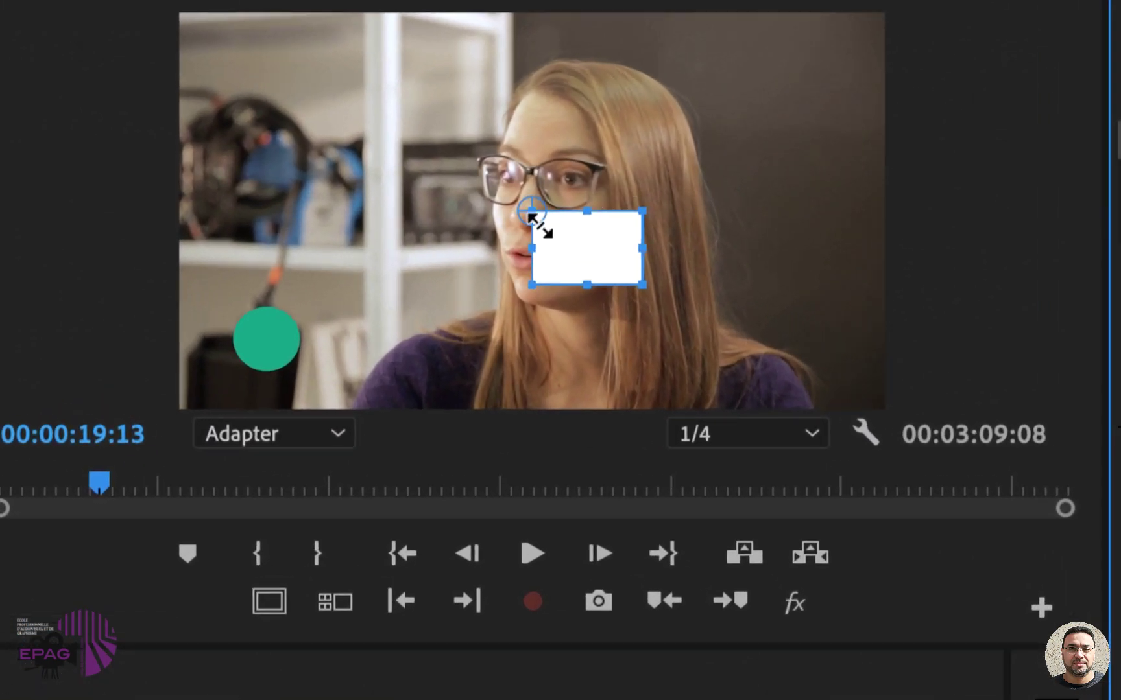
Move the white rectangle so it overlaps the green circle's right edge, and reduce its height from the upper edge
left_click(593, 251)
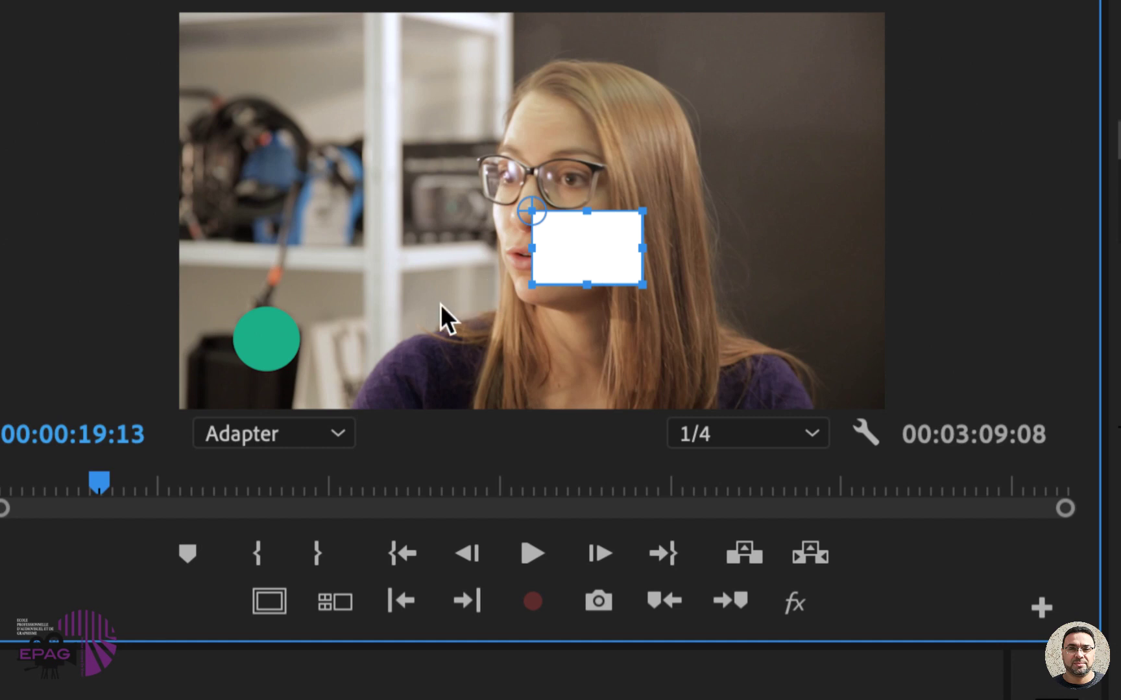
left_click_drag(601, 232, 357, 302)
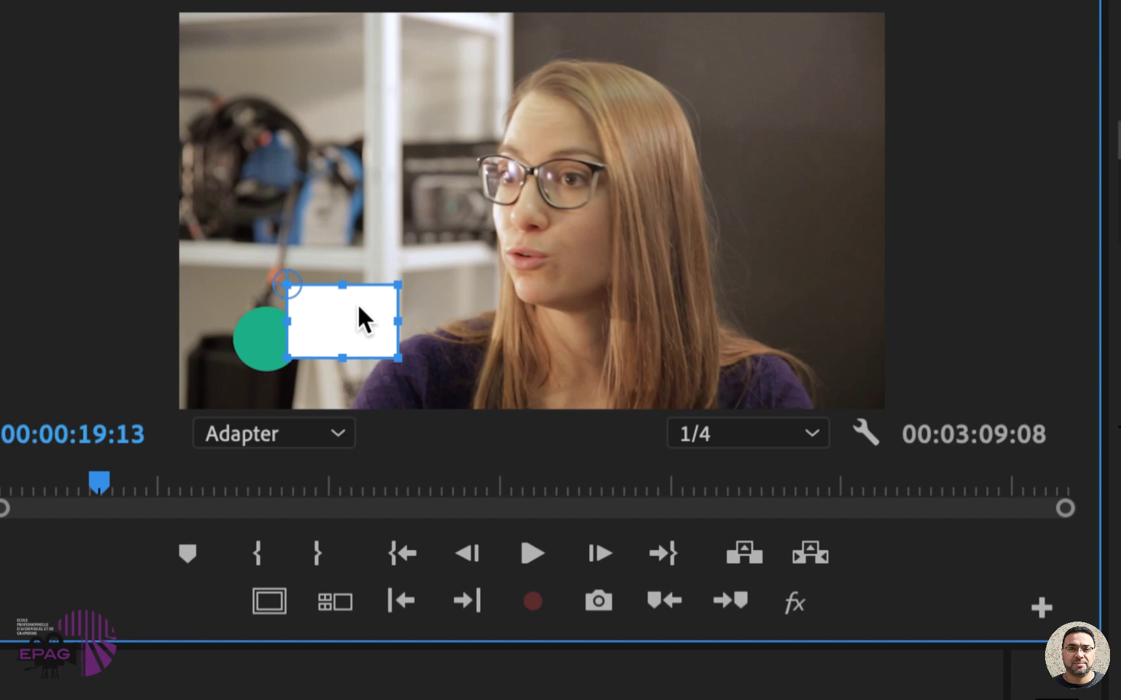
left_click_drag(345, 288, 342, 316)
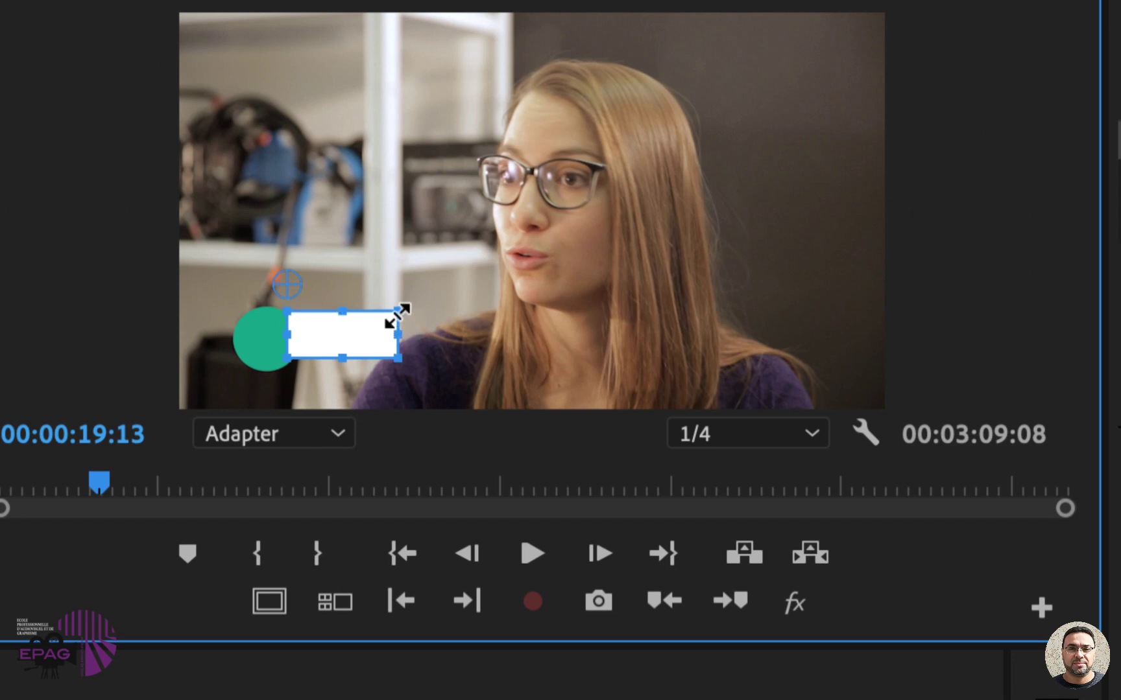
Stretch the white rectangle sideways into a long, slightly thinner bar extending from the green circle
left_click_drag(398, 313, 586, 317)
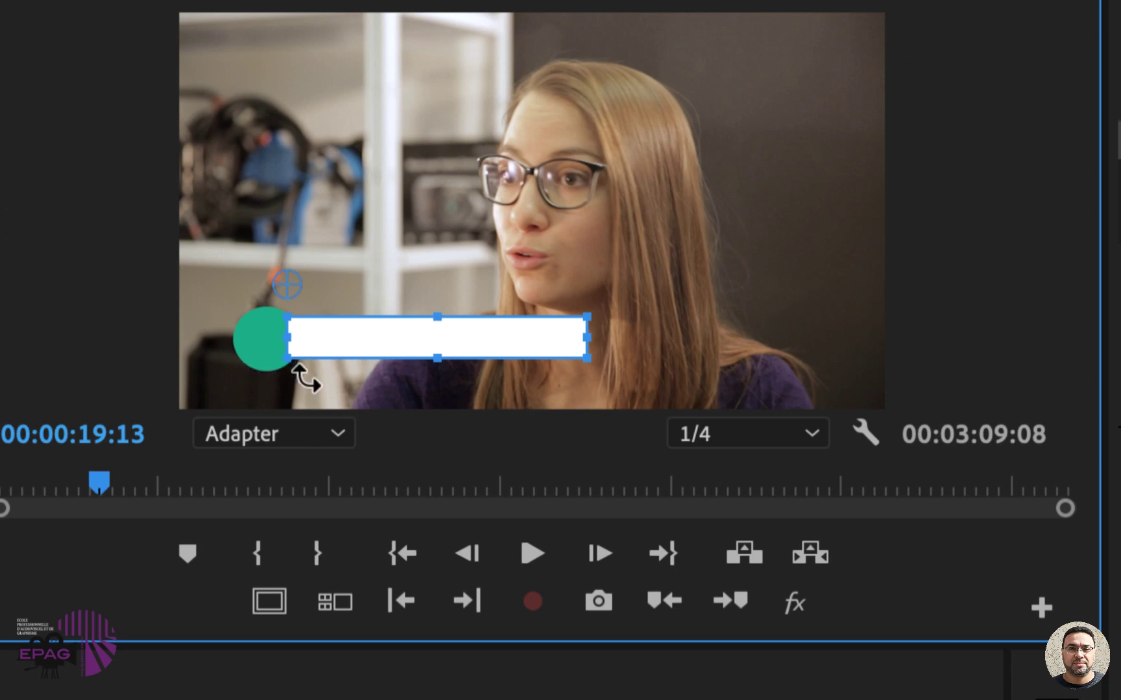
left_click(945, 289)
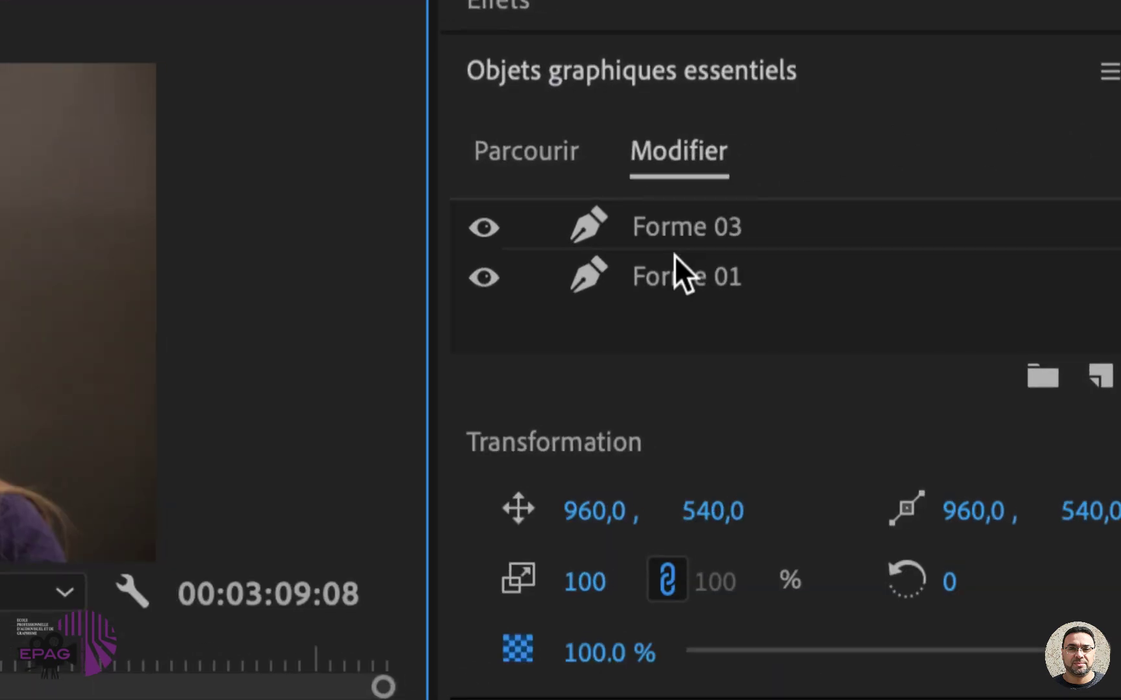
Rename the green circle's layer, Forme 01, as cercle
left_click(682, 279)
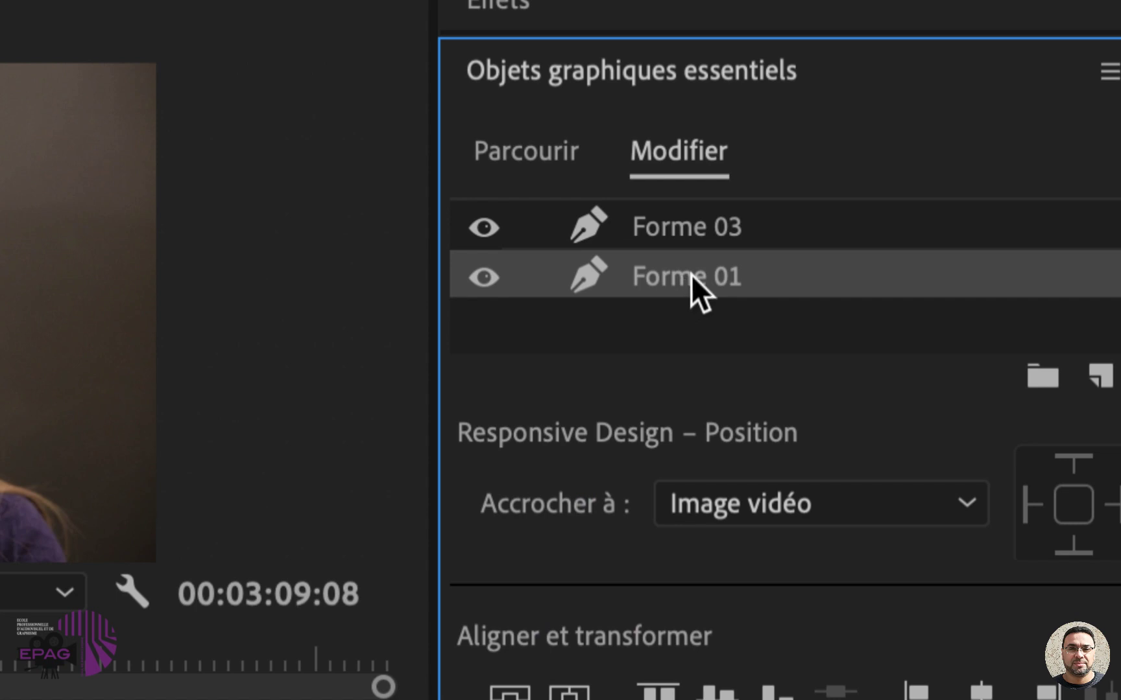
right_click(690, 274)
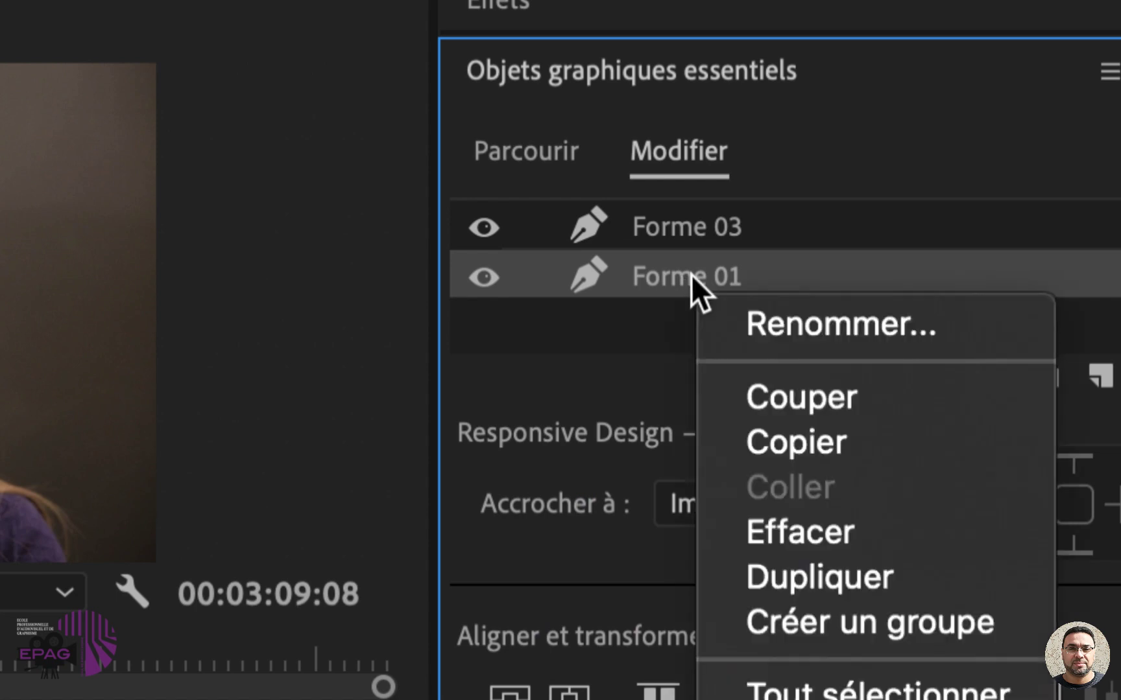
left_click(802, 317)
type("c")
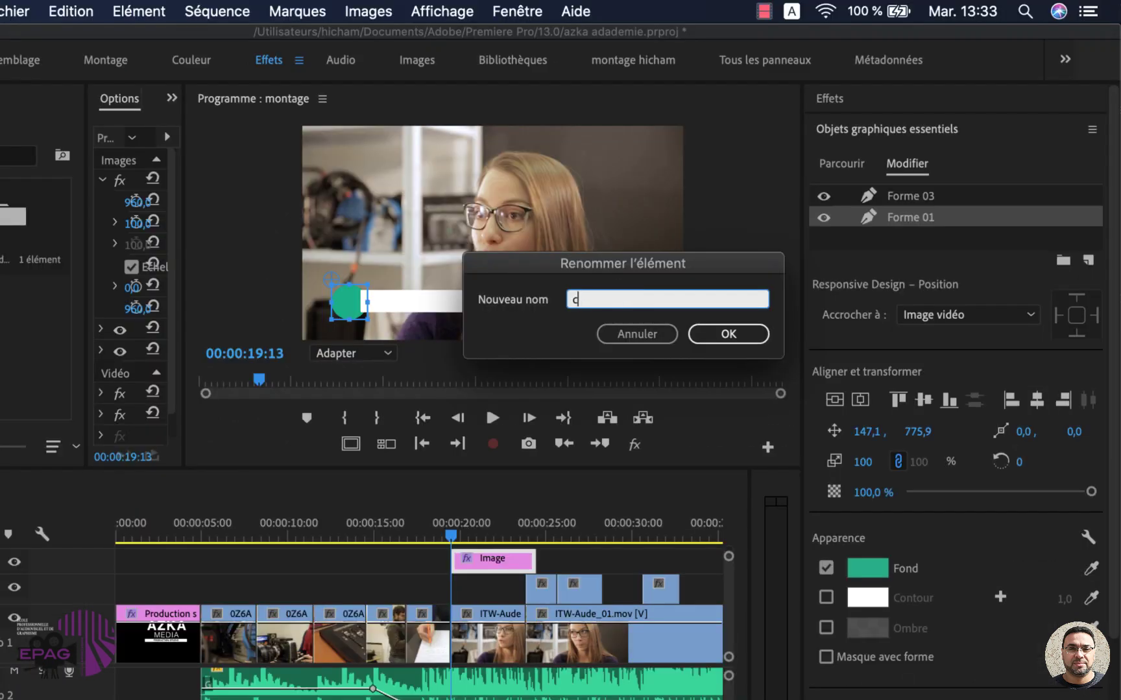
type("ercle")
key("Return")
Rename the white rectangle's layer, Forme 03, as rectangle blanc and move it below the cercle layer
left_click(936, 194)
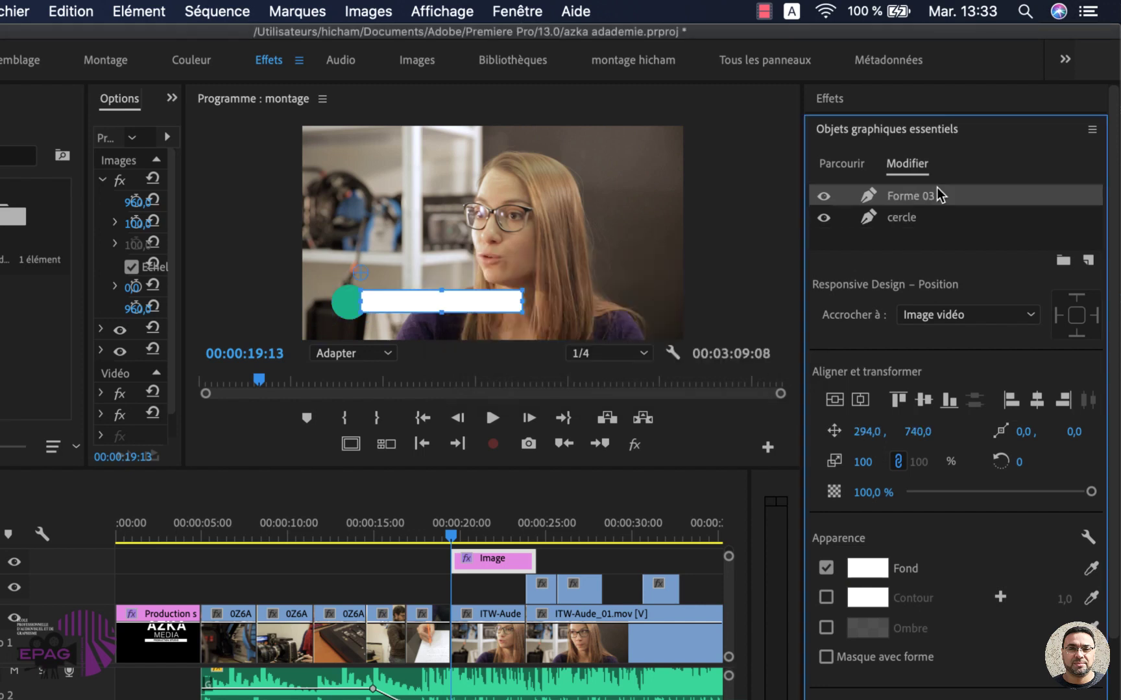
right_click(917, 200)
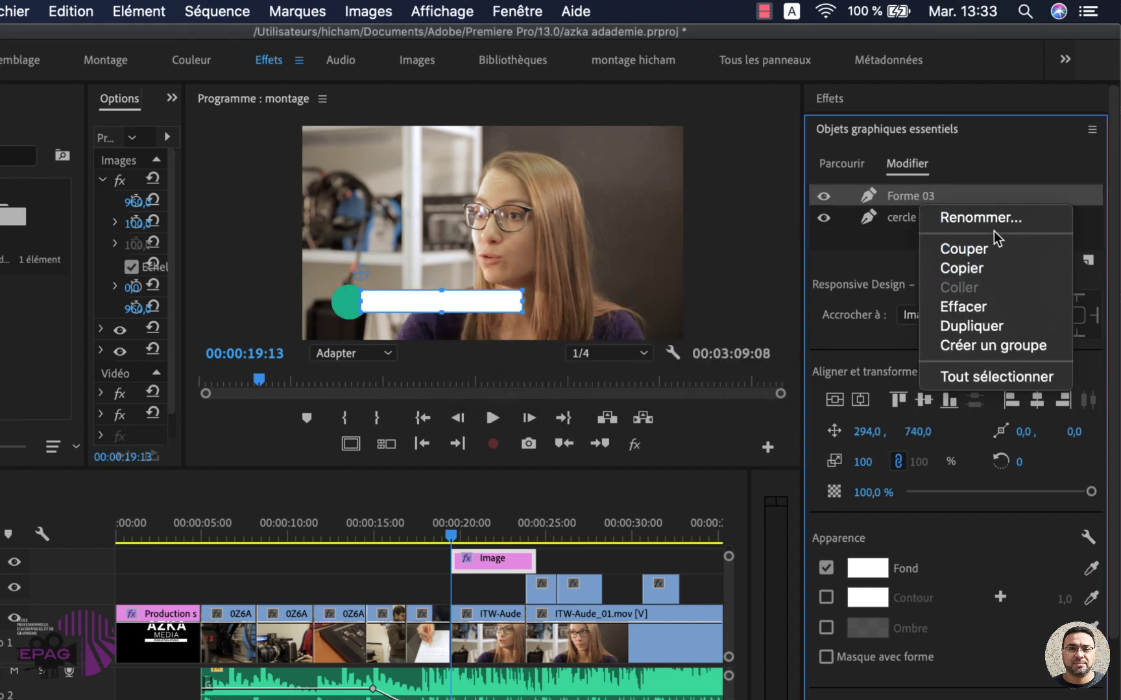
left_click(930, 222)
type("rect")
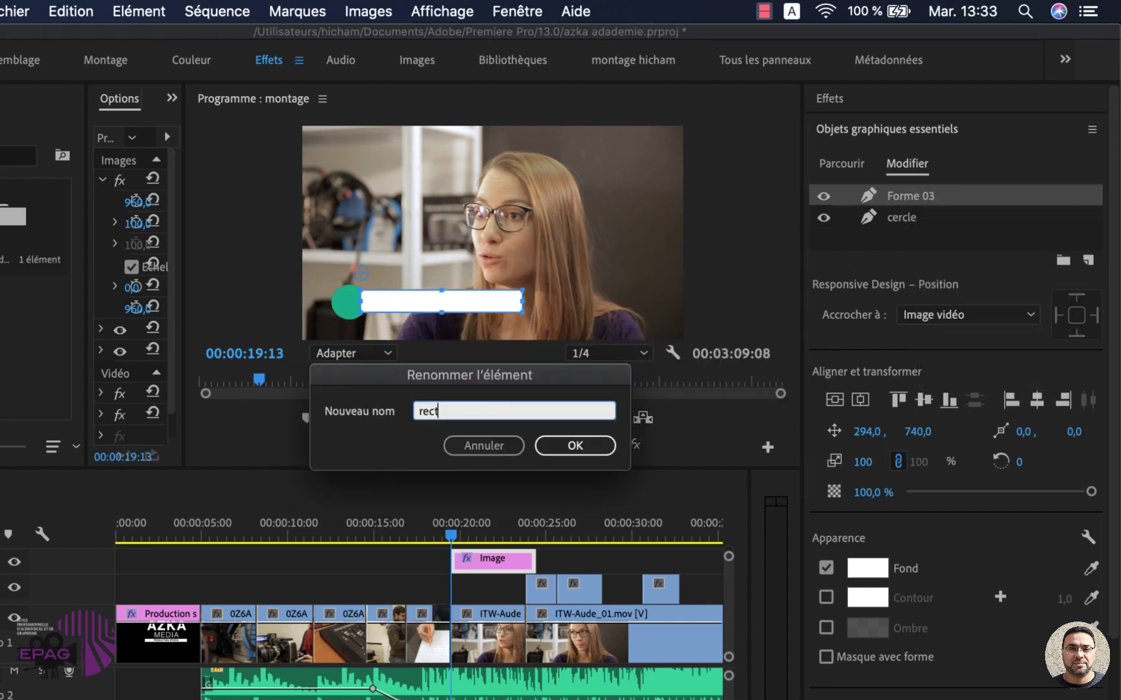
type("angle blanc")
key("Return")
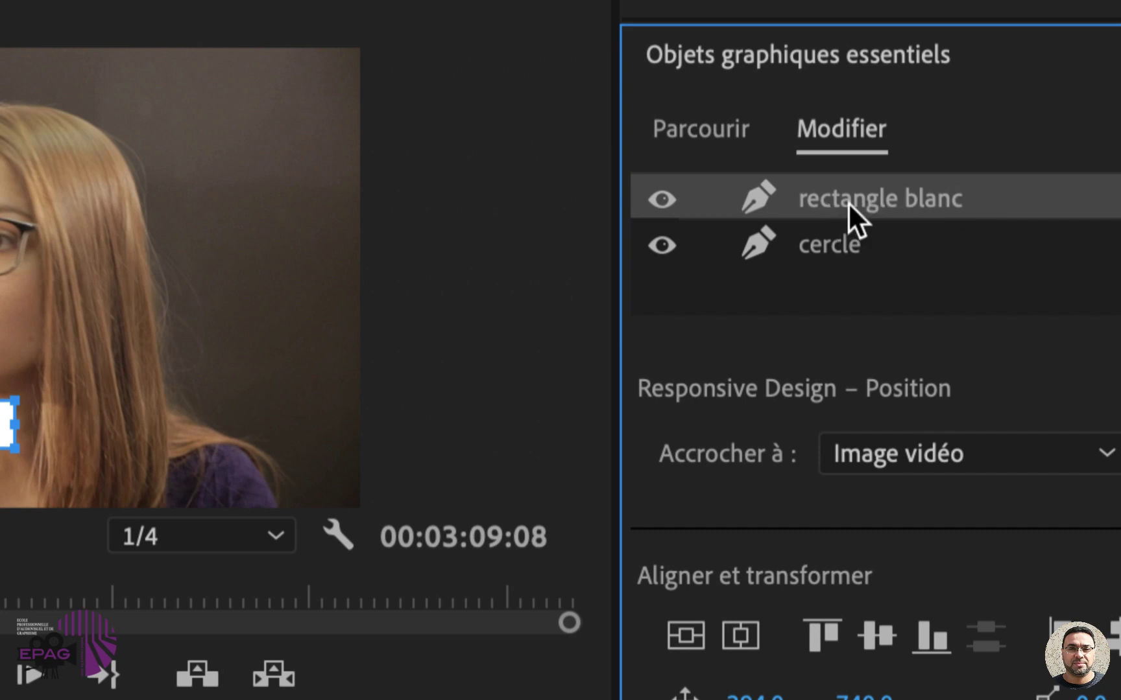
left_click_drag(855, 193, 857, 253)
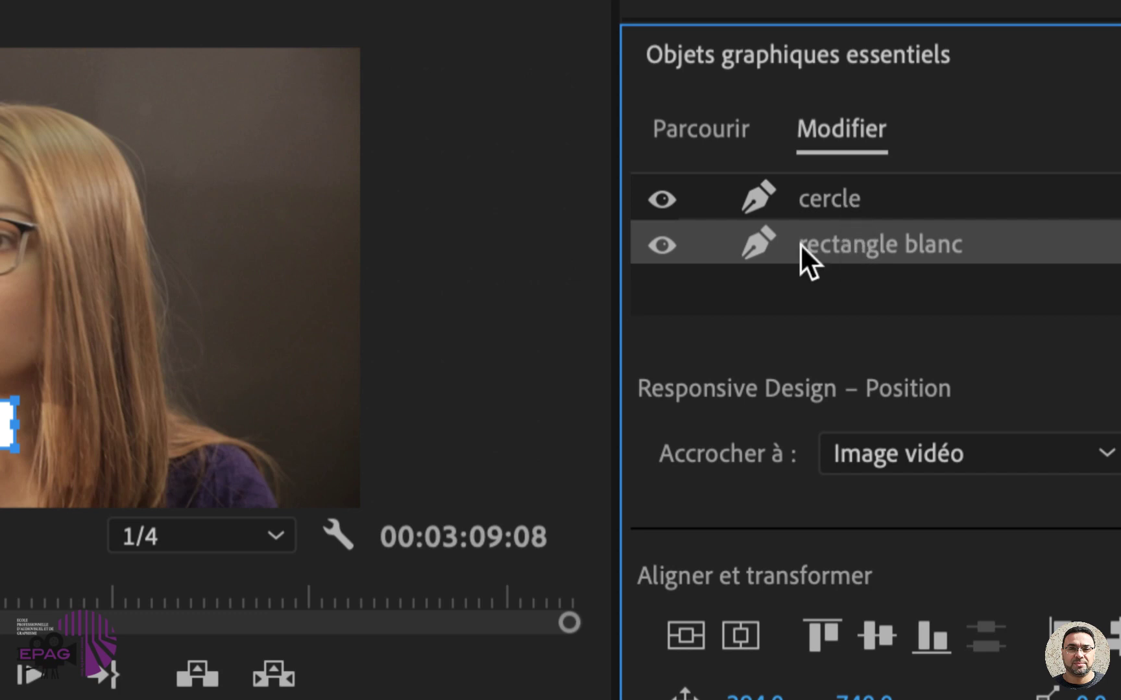
left_click(835, 211)
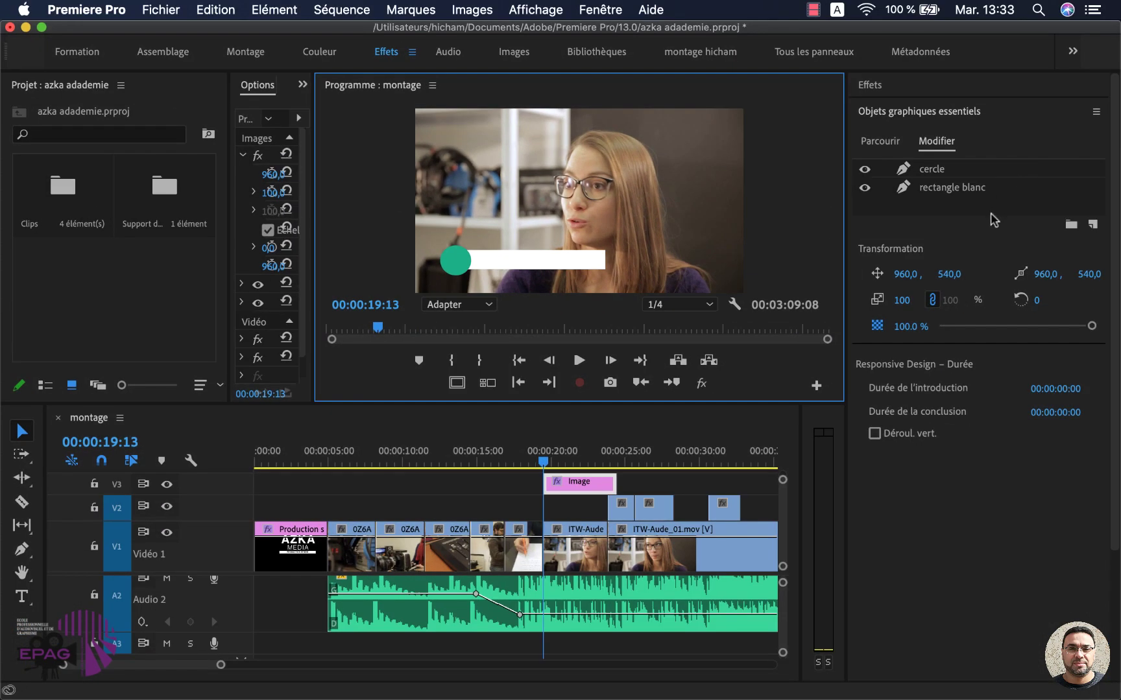
Add a green rectangle layer and shape it into a long bar overlapping the white one's lower part, positioned at about 284, 861
left_click(1093, 224)
left_click(1023, 287)
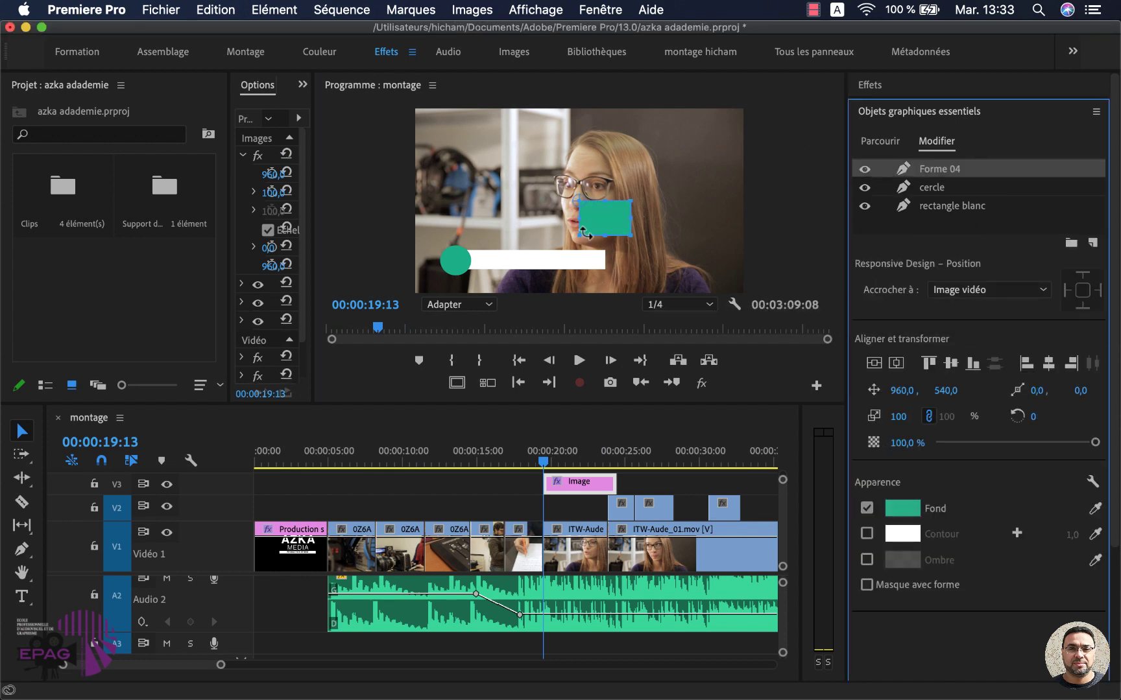
left_click_drag(605, 227, 487, 282)
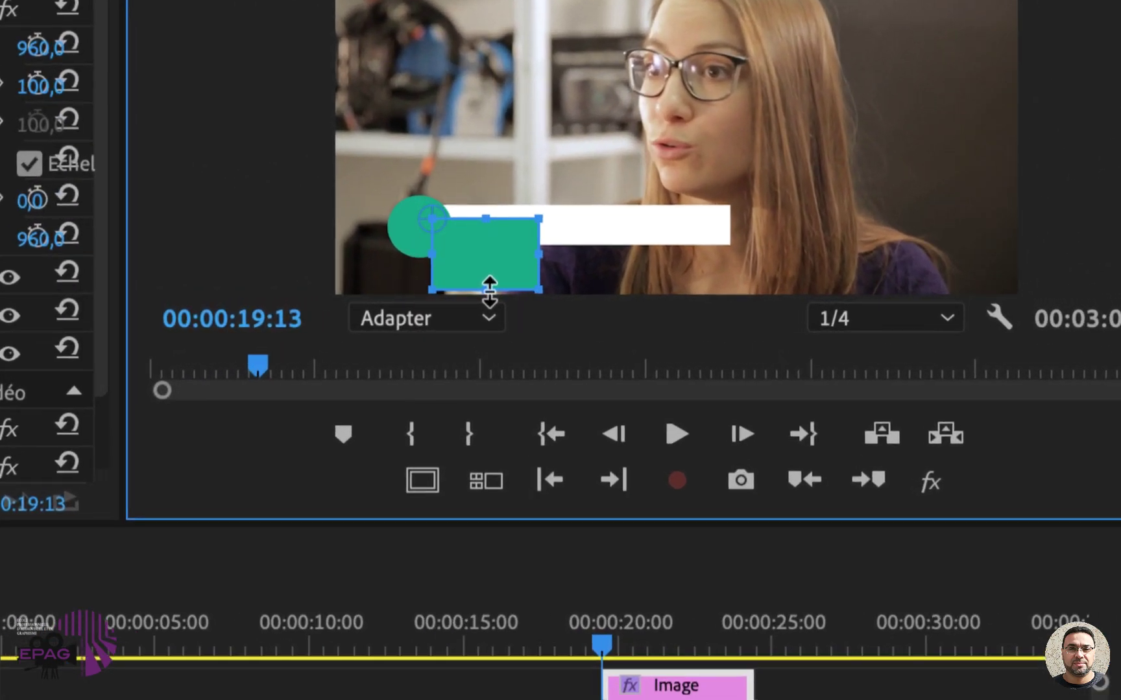
left_click_drag(483, 286, 485, 259)
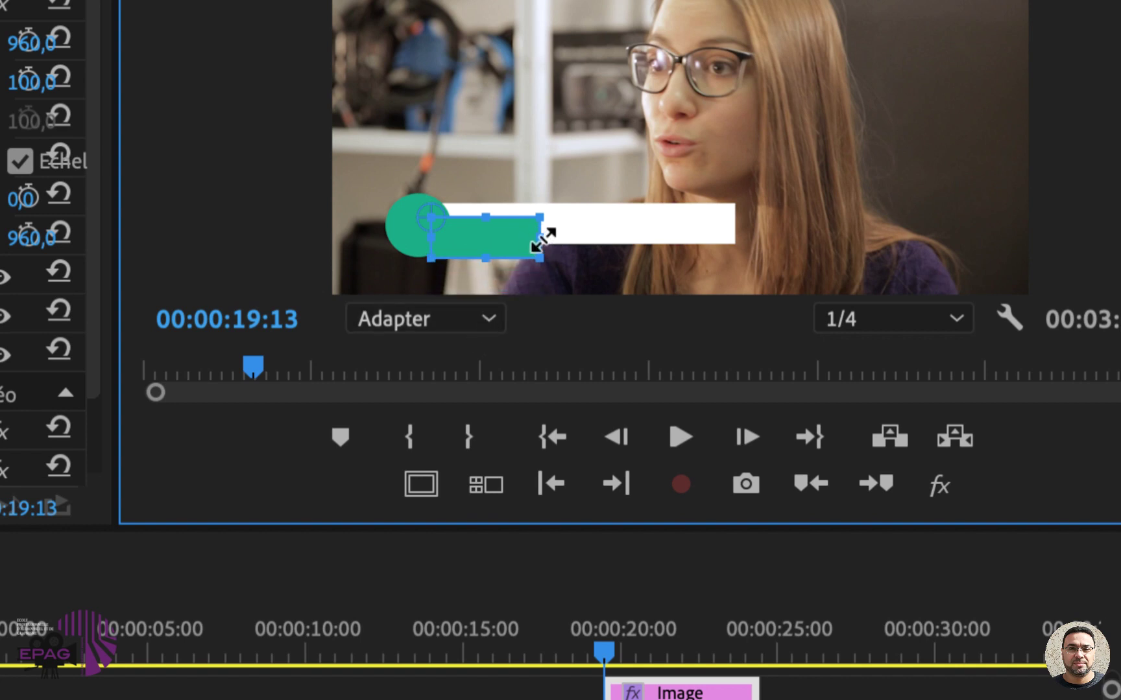
left_click_drag(542, 235, 723, 246)
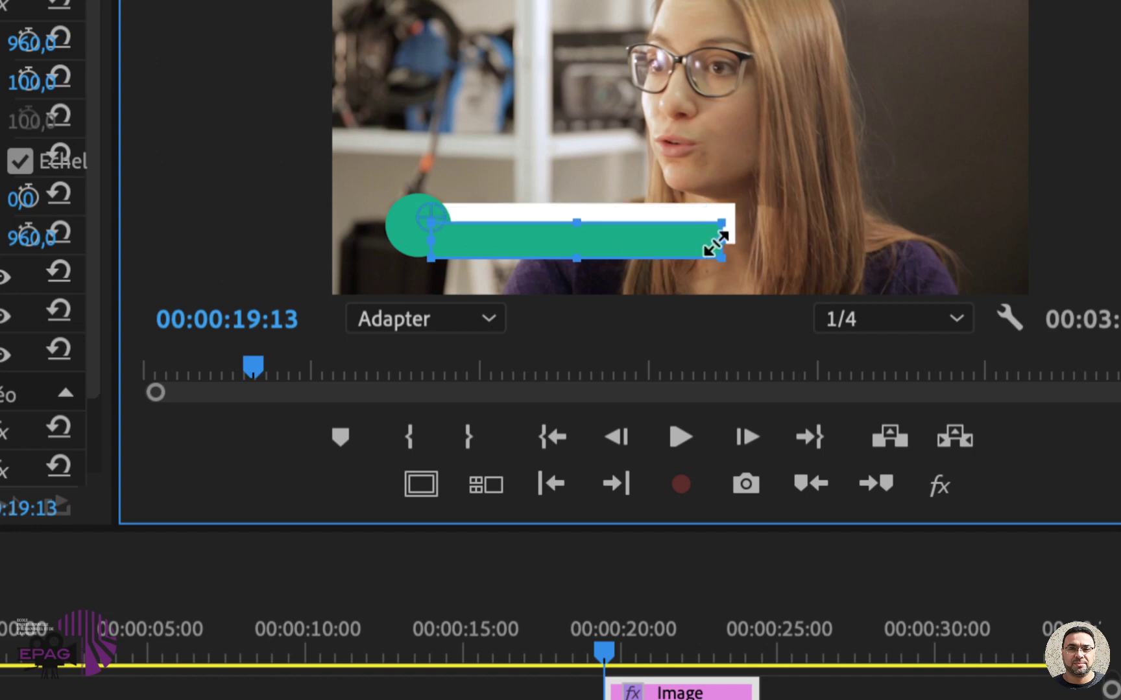
left_click_drag(576, 225, 642, 244)
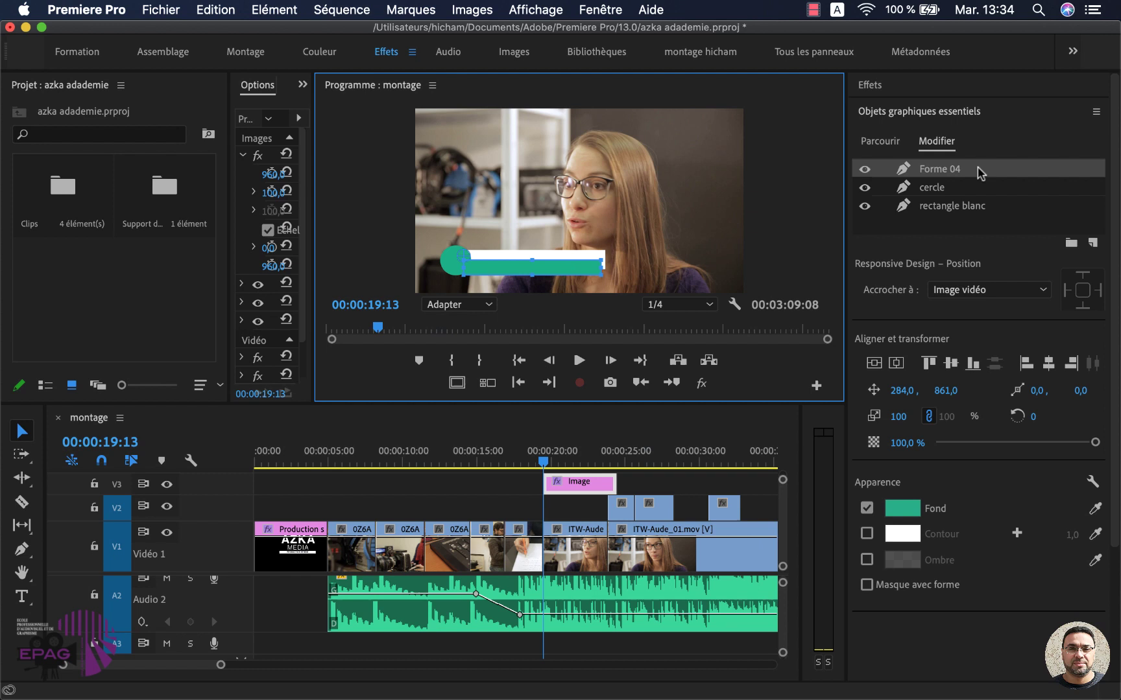
Rename the green bar's layer, Forme 04, as rectagle vert and move it below the rectangle blanc layer
double_click(939, 169)
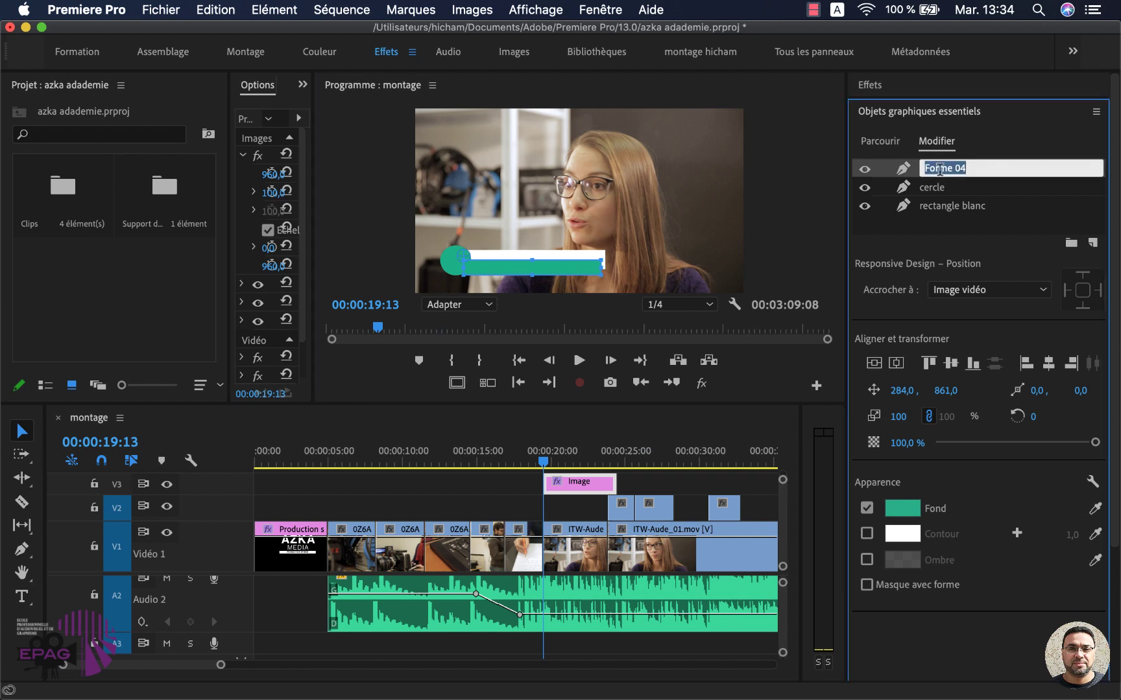
left_click_drag(972, 168, 921, 167)
type("rectangle vert")
key("Return")
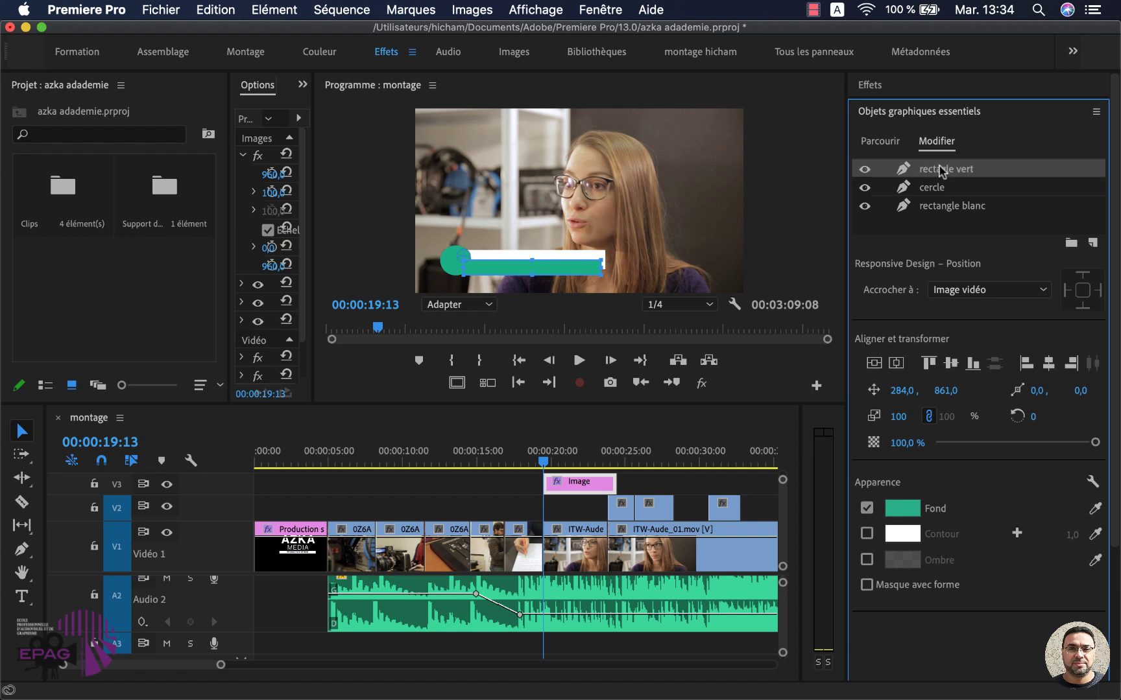
left_click_drag(941, 170, 945, 217)
left_click(382, 282)
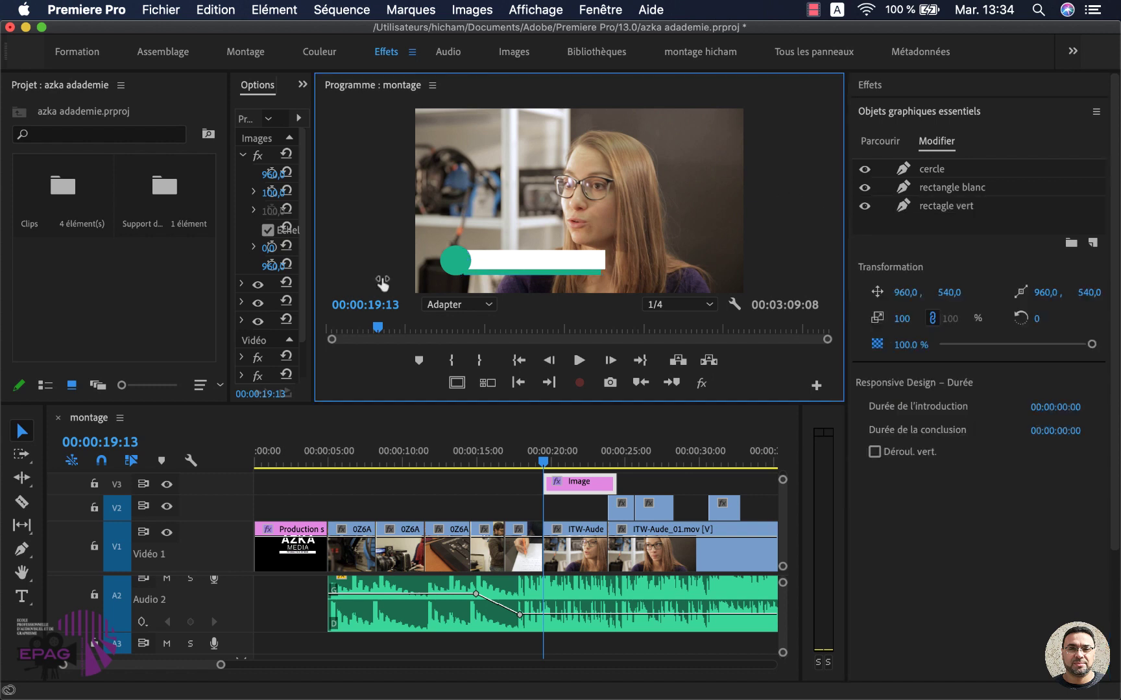
Enlarge the green circle slightly from its lower corner
left_click(458, 265)
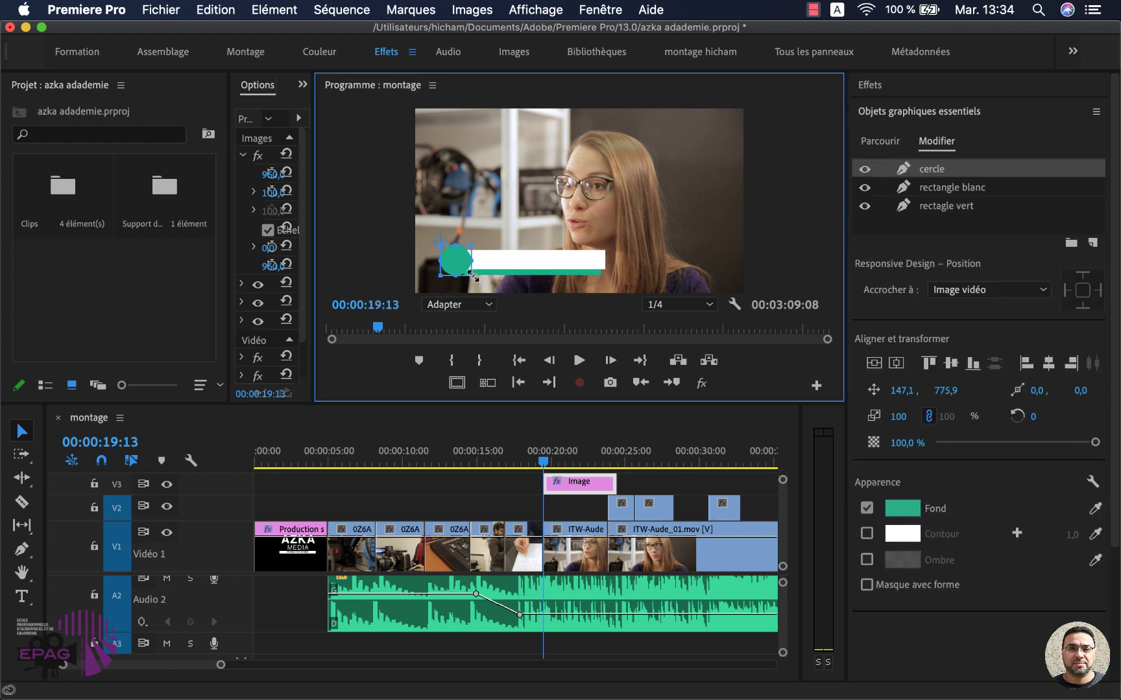
left_click_drag(471, 276, 476, 279)
left_click(582, 225)
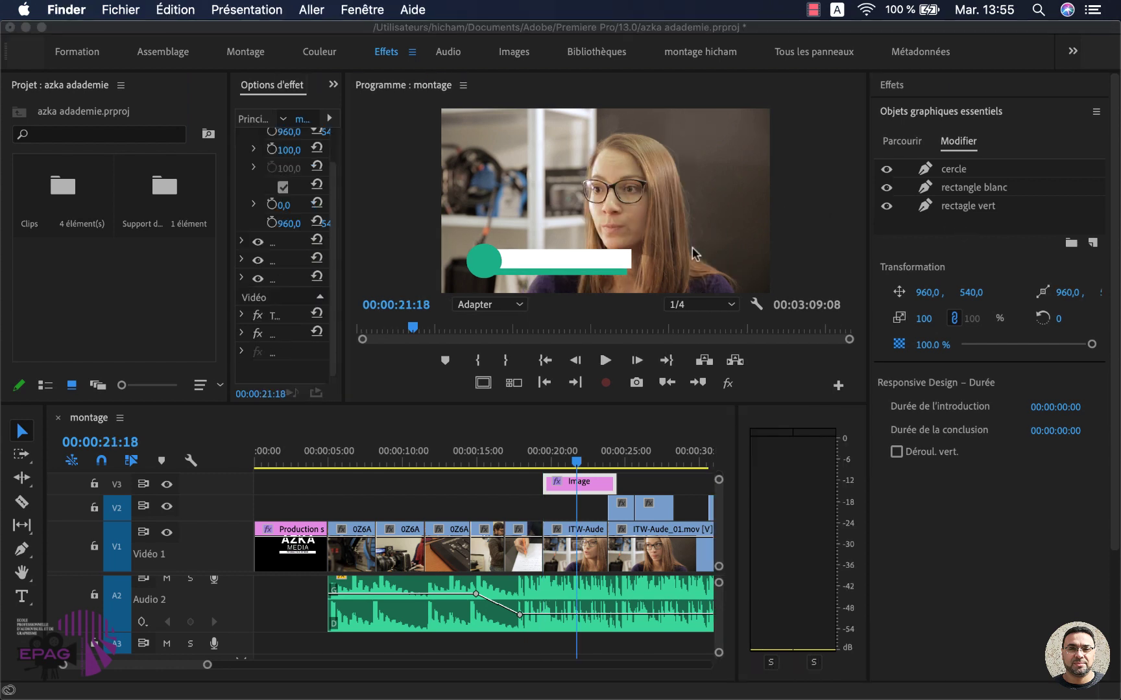
Add a text layer to the graphic, place it on the white bar at about 392, 888, and enter the interviewee's first name
left_click(577, 489)
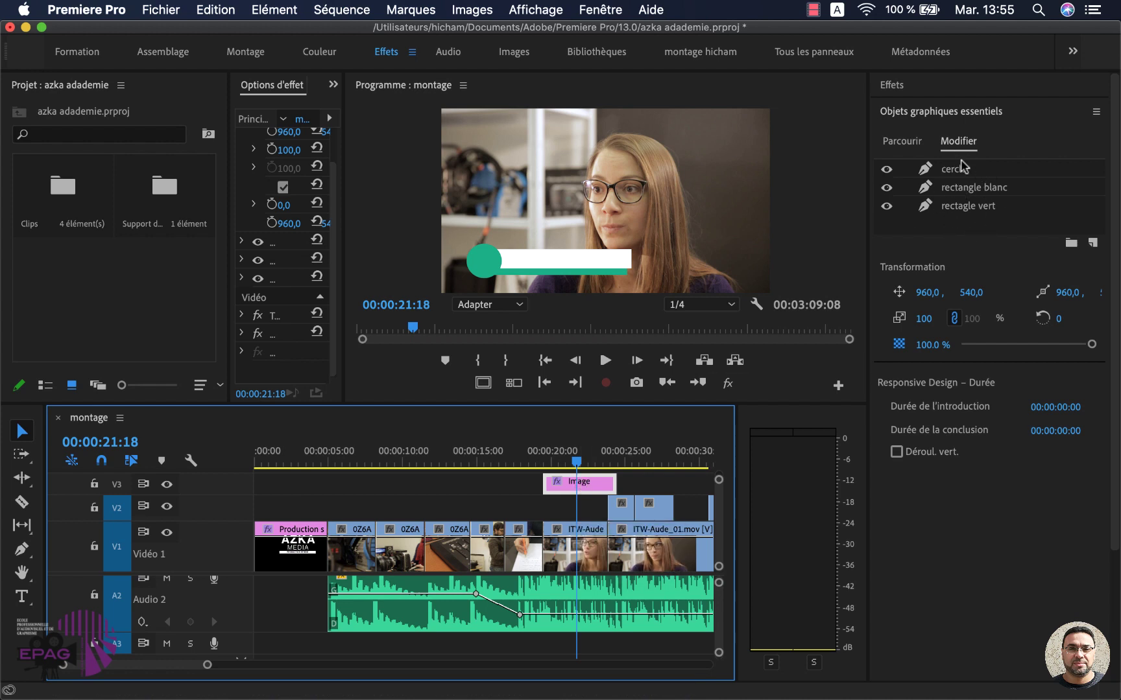
left_click(1093, 244)
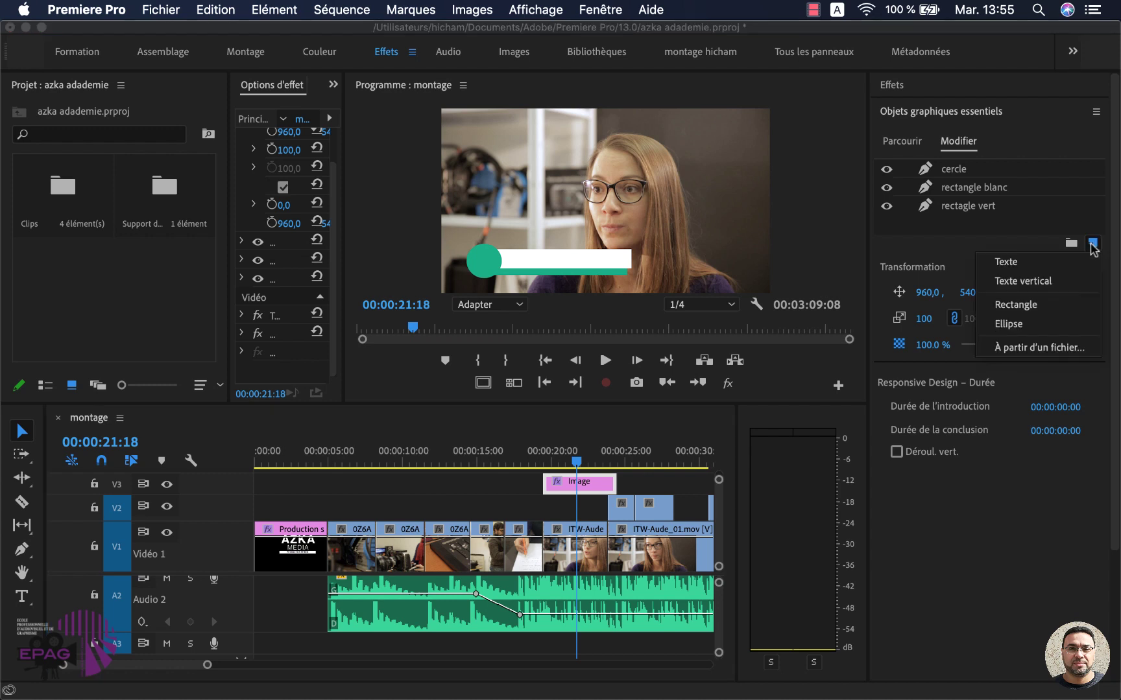
left_click(1023, 261)
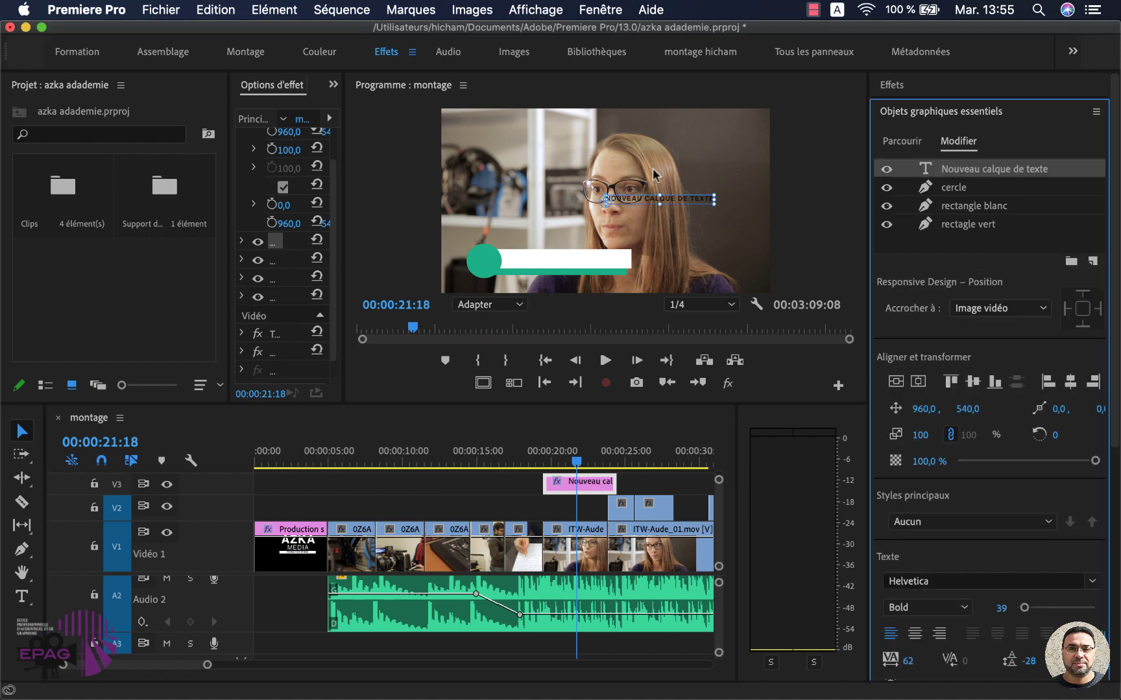
left_click_drag(671, 207, 584, 263)
double_click(589, 256)
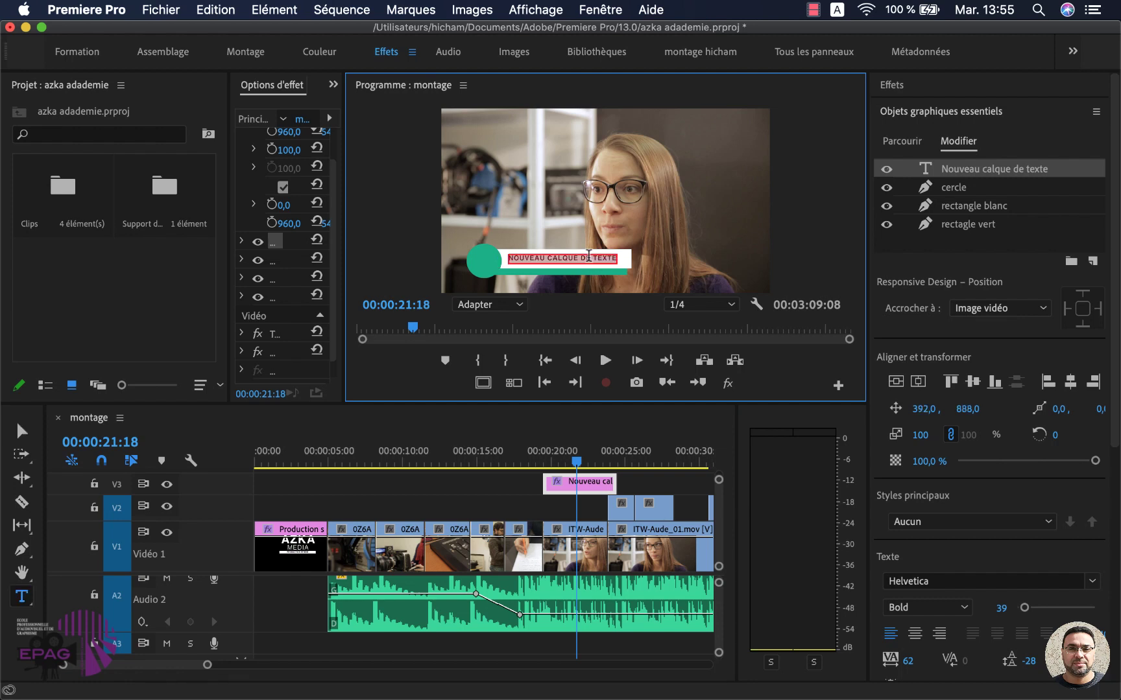
type("Aude")
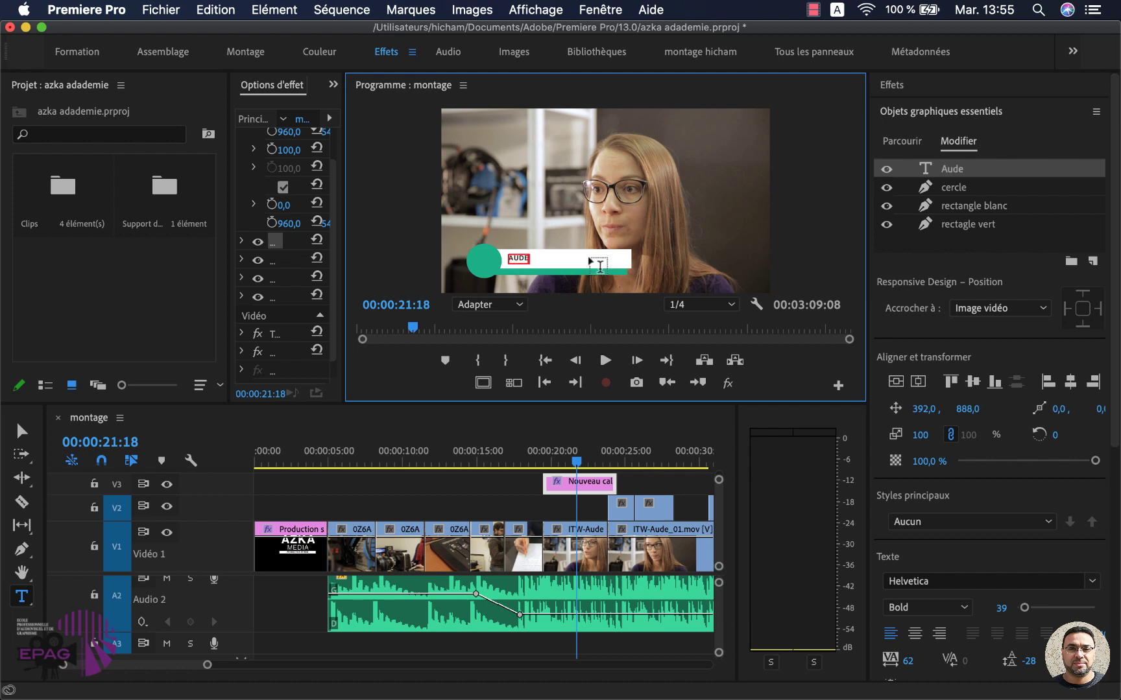
key("Escape")
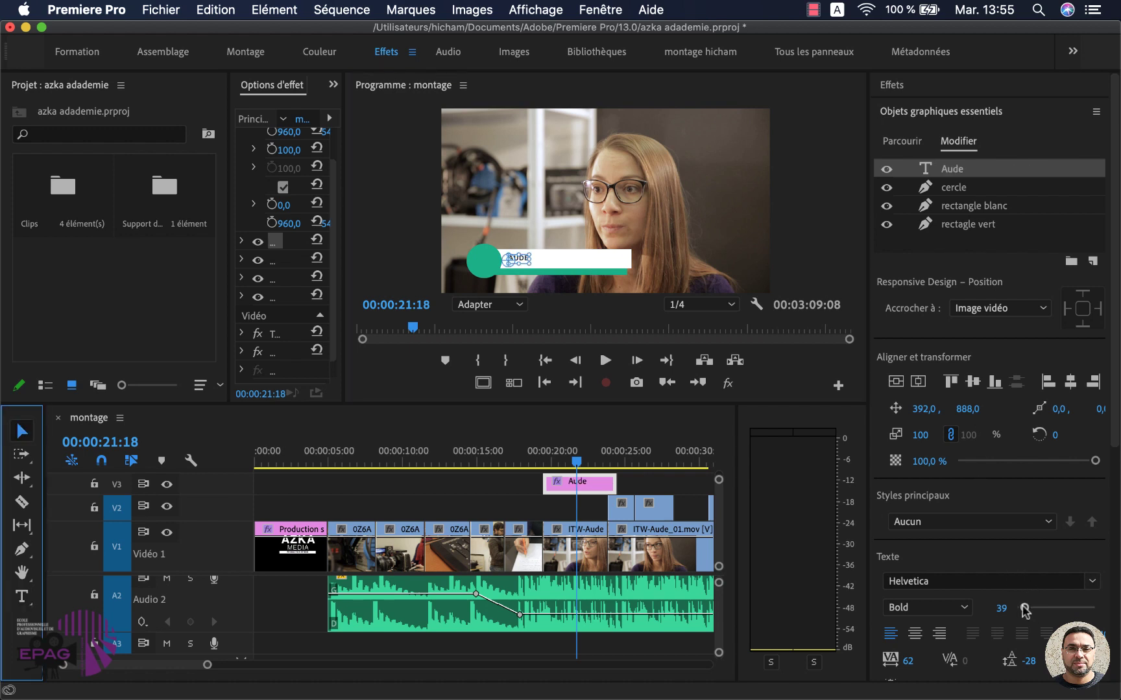
Increase the first-name text's font size to 112 and reposition it within the white bar
mouse_move(1025, 608)
left_mouse_down()
mouse_move(1043, 603)
mouse_move(1017, 608)
mouse_move(1037, 610)
left_mouse_up()
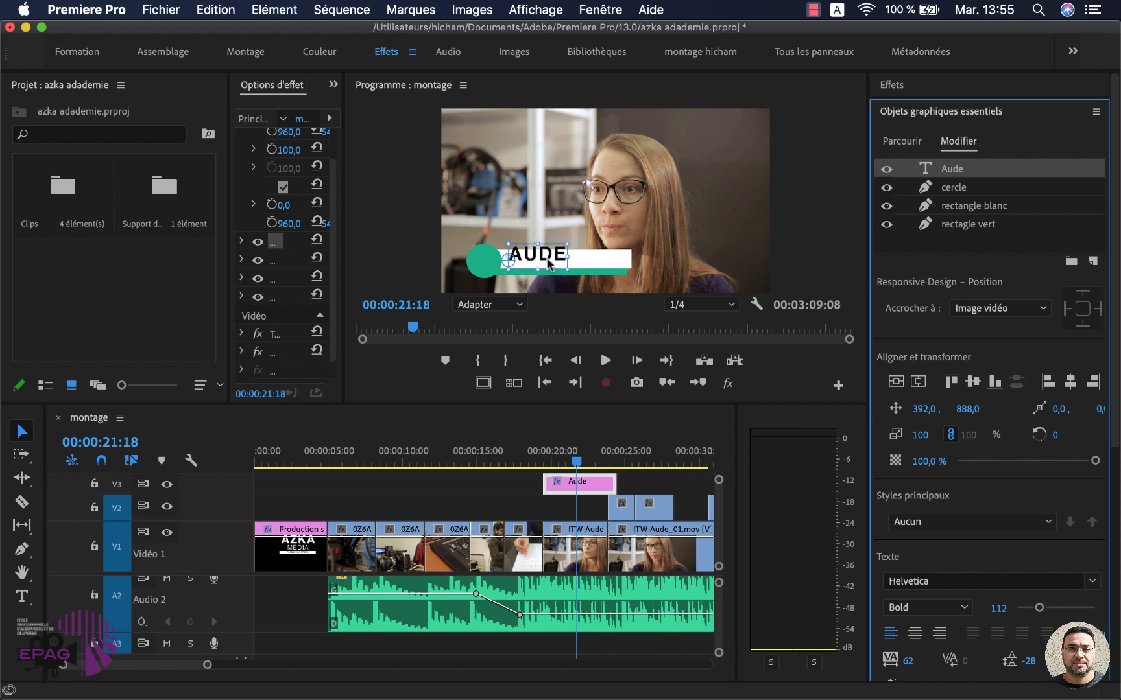
left_click_drag(549, 264, 552, 267)
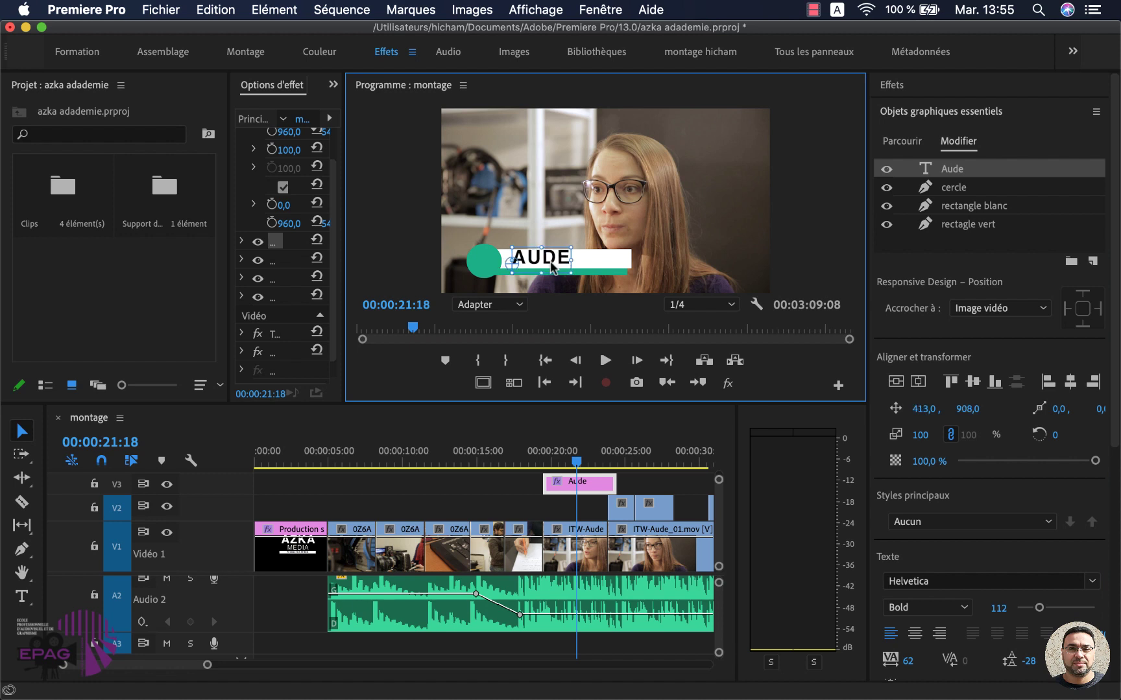
left_click(994, 252)
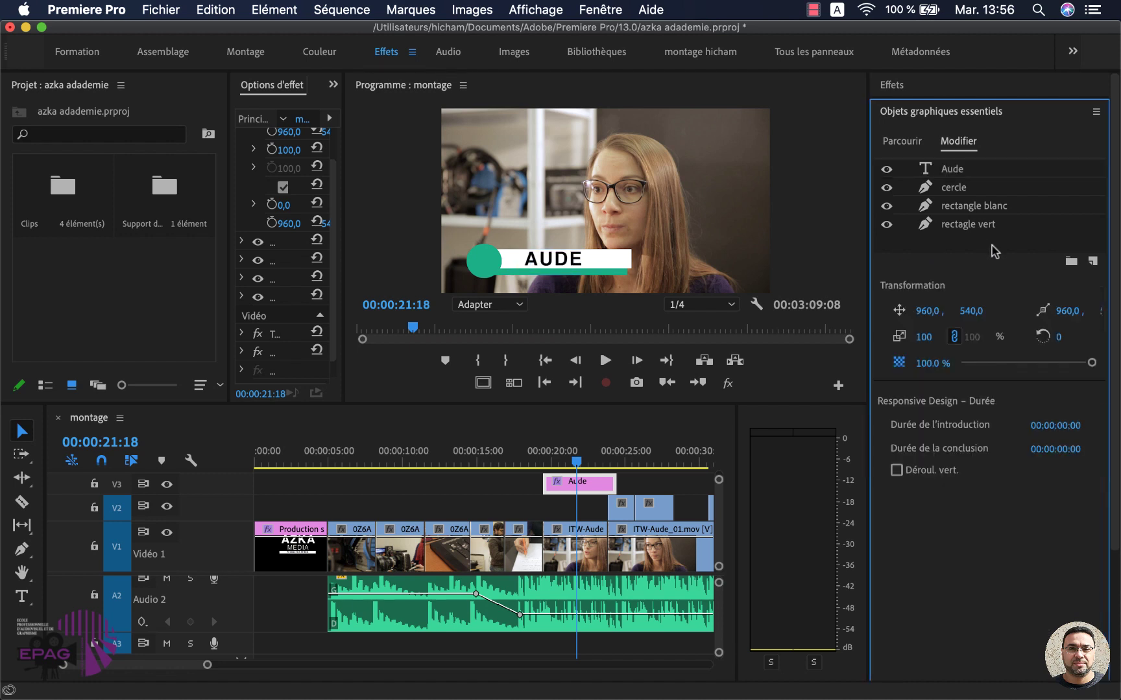
Add the text layer "Technicienne montage vidéo" over the green bar at about 274, 954, with its font size reduced to fit
left_click(1092, 260)
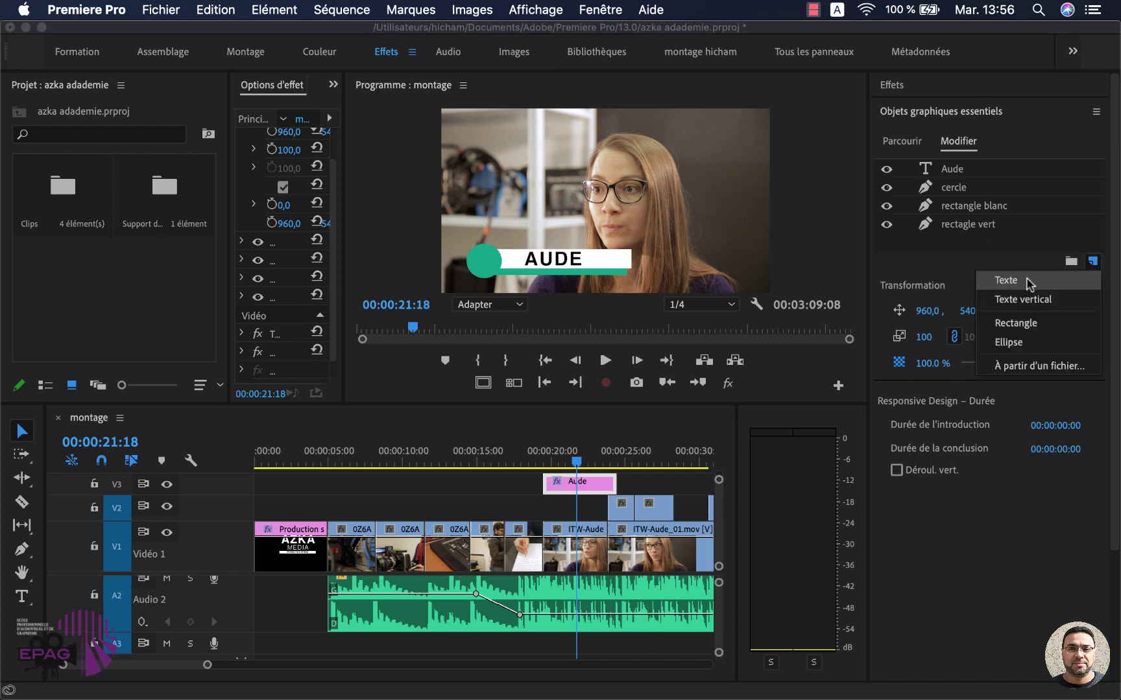
left_click(1029, 283)
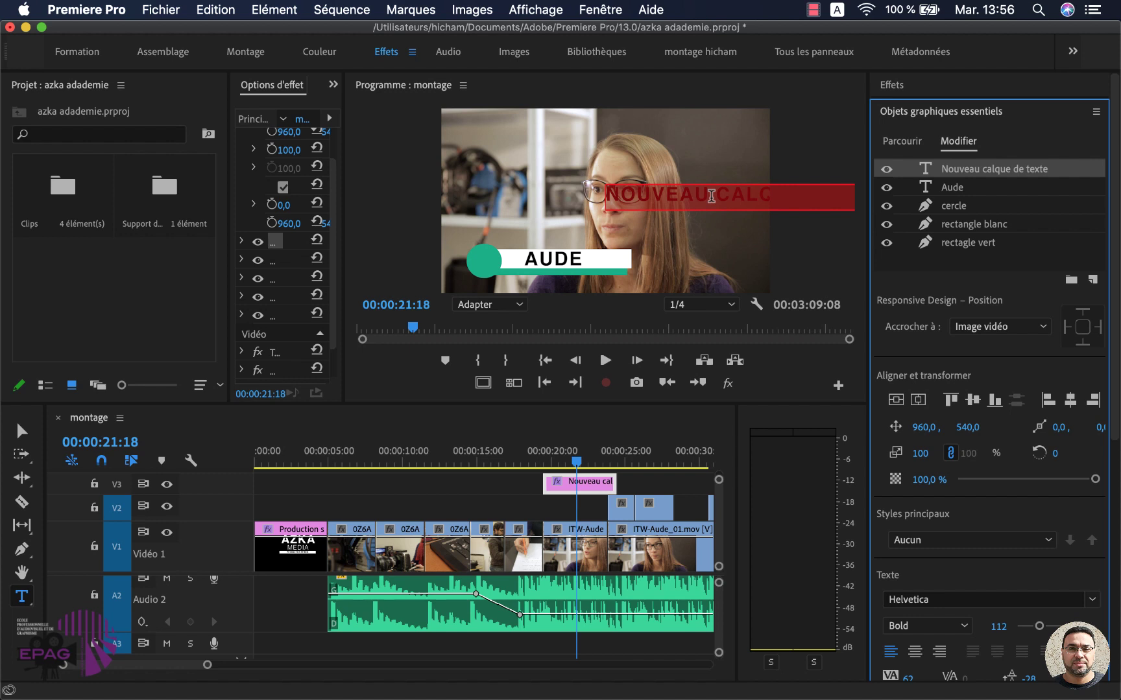
type("Technicienne")
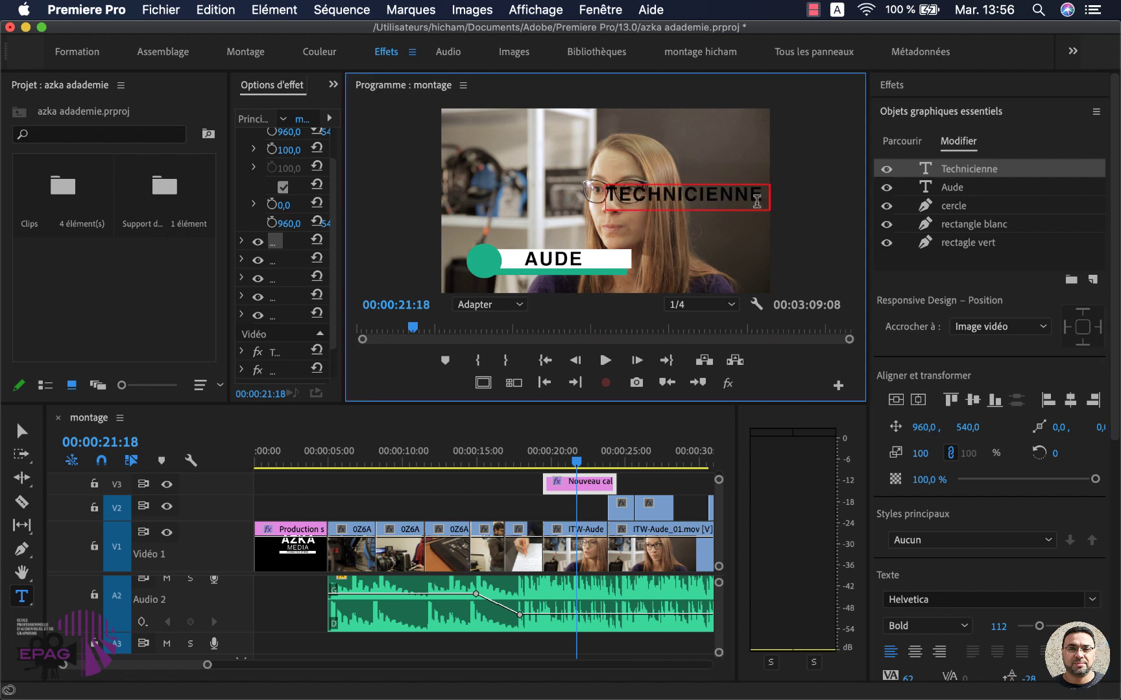
type("montage vidéo")
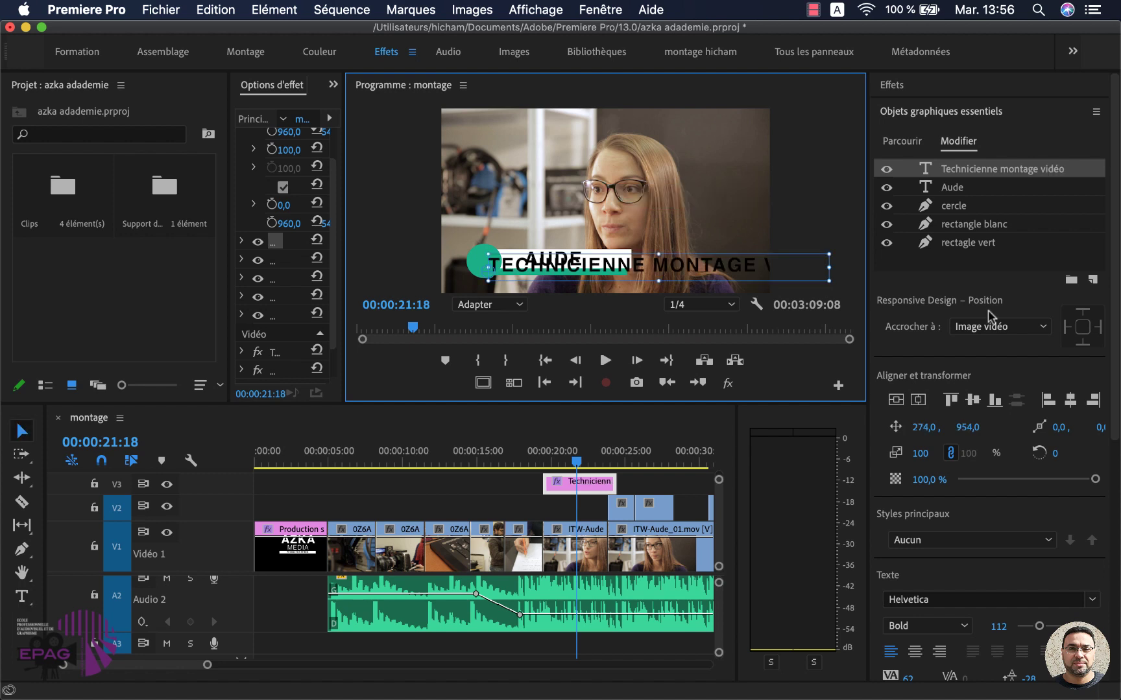
left_click_drag(1039, 626, 1022, 628)
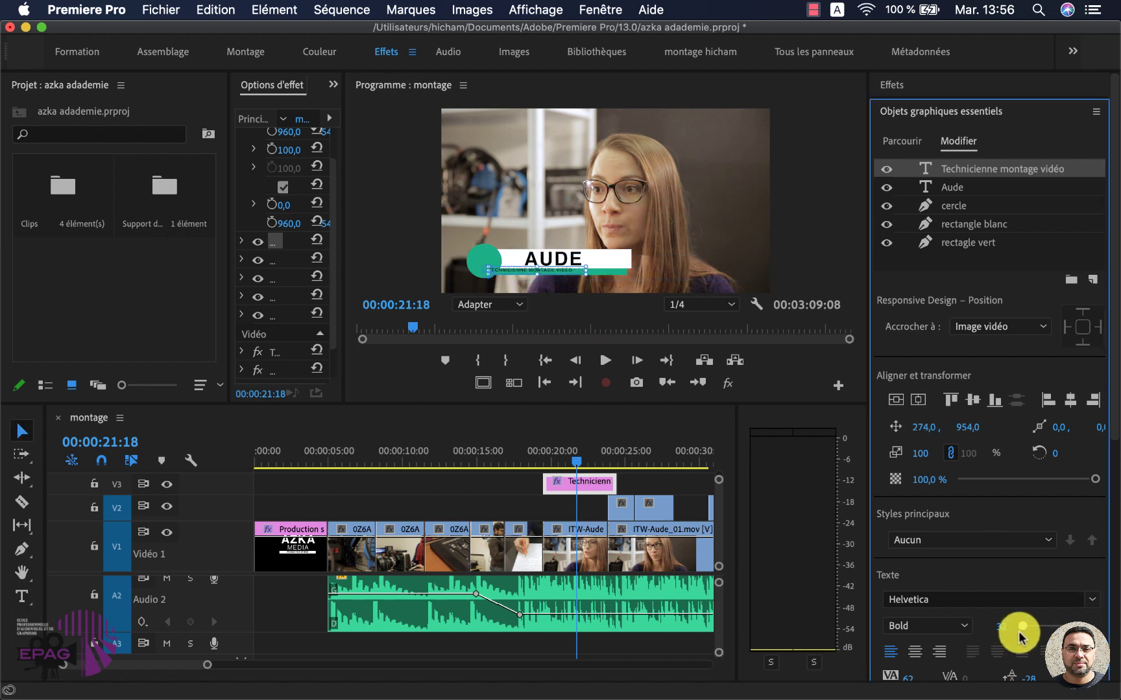
Move the job-title text to about 382, 964 so it sits within the green bar
left_click(516, 304)
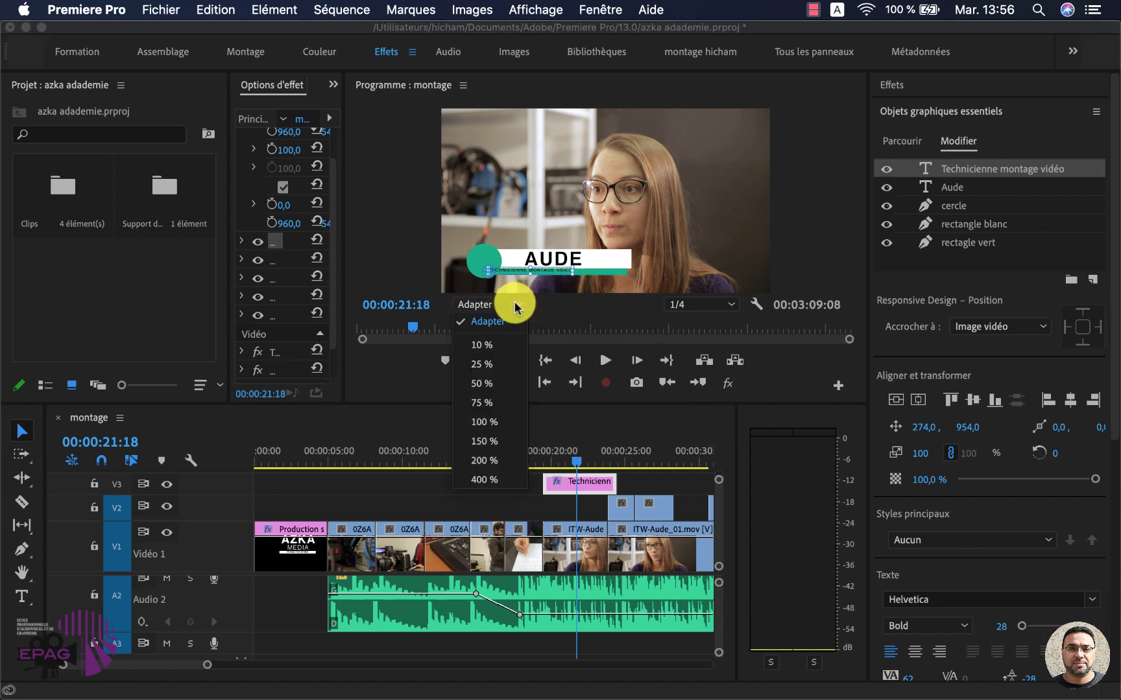
left_click(500, 421)
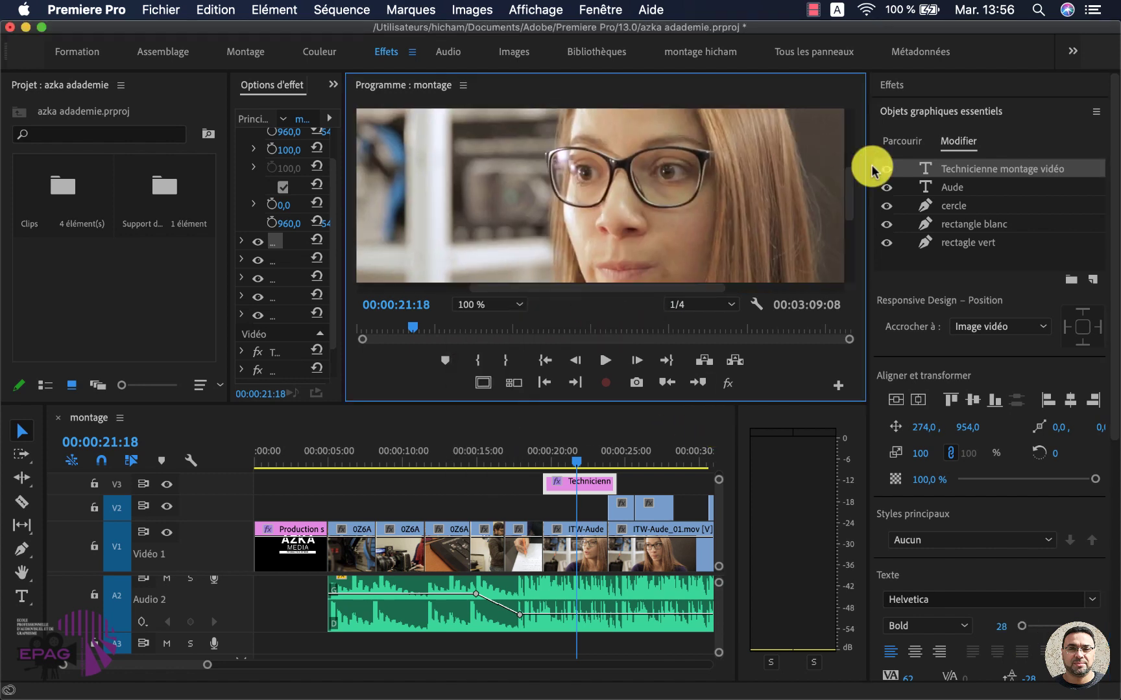
left_click_drag(844, 185, 846, 237)
left_click_drag(848, 153, 846, 257)
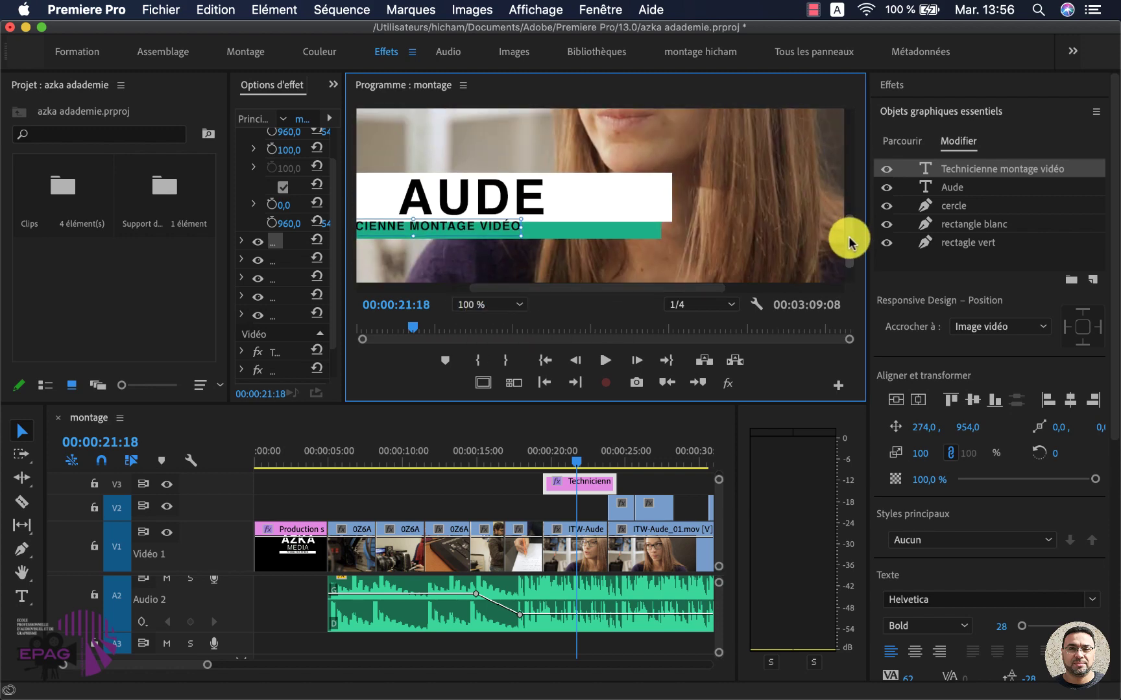
scroll(848, 234, "up", 3)
scroll(848, 234, "down", 2)
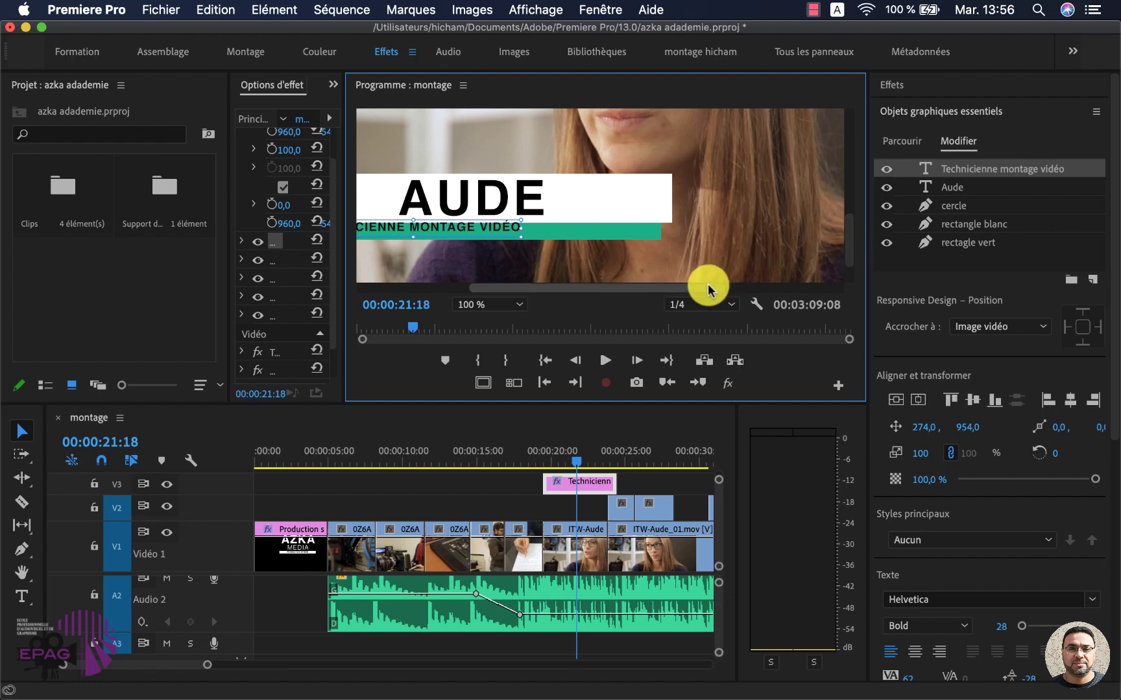
left_click_drag(709, 285, 623, 298)
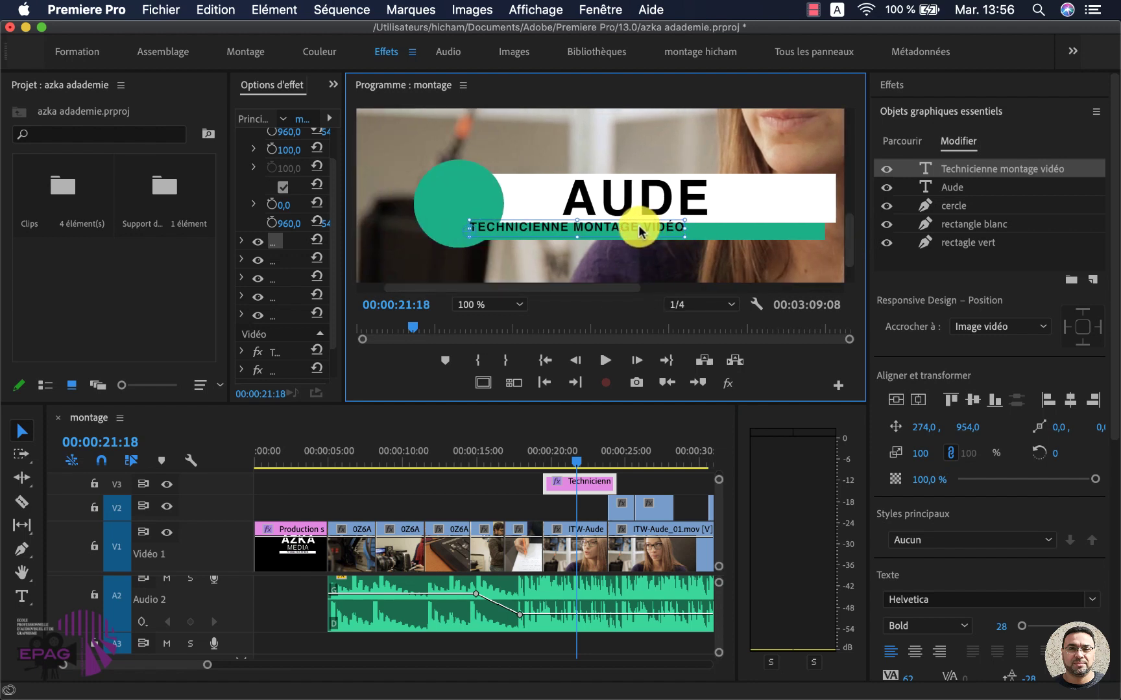
left_click_drag(642, 229, 683, 230)
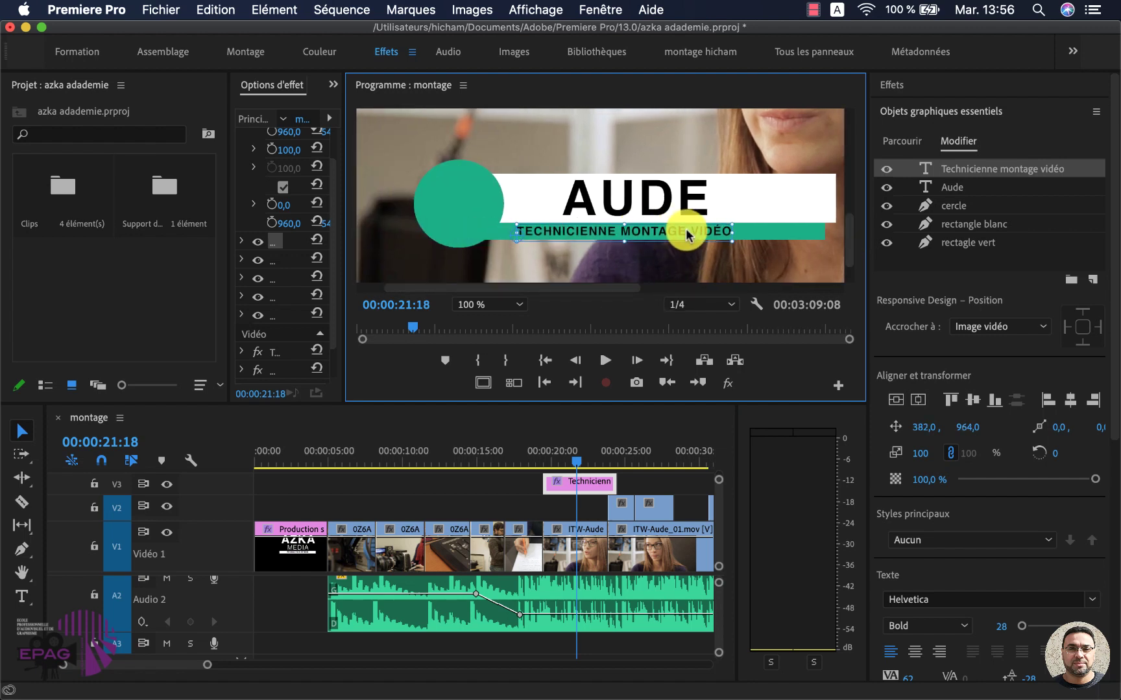
left_click(582, 514)
left_click(512, 305)
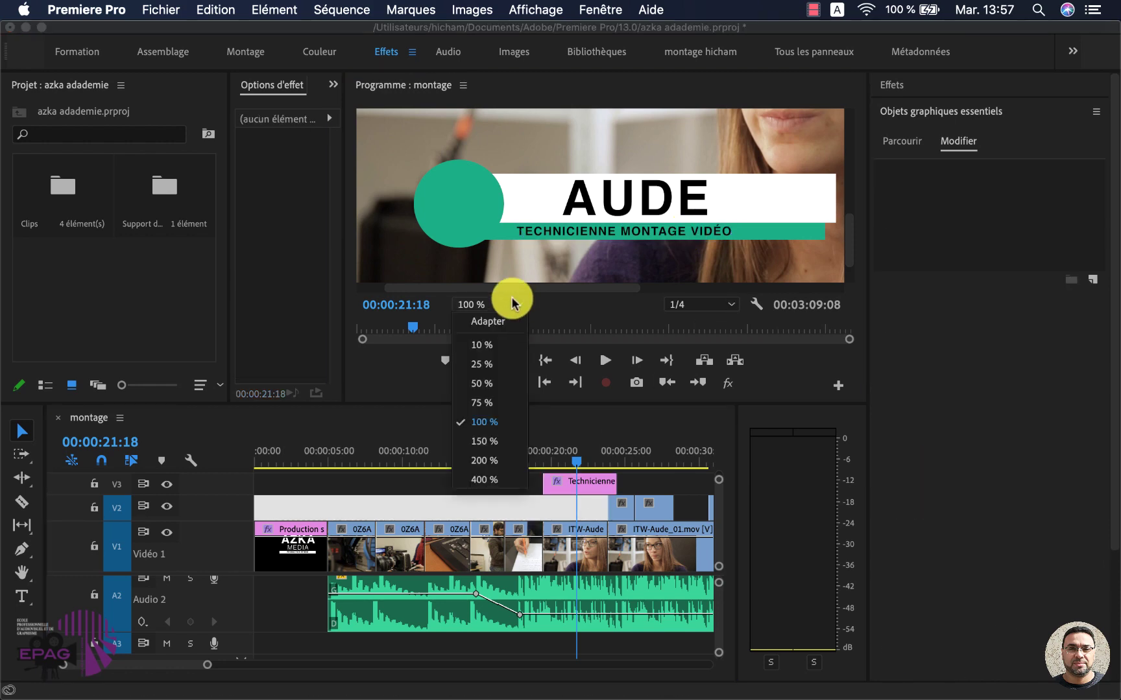
left_click(500, 321)
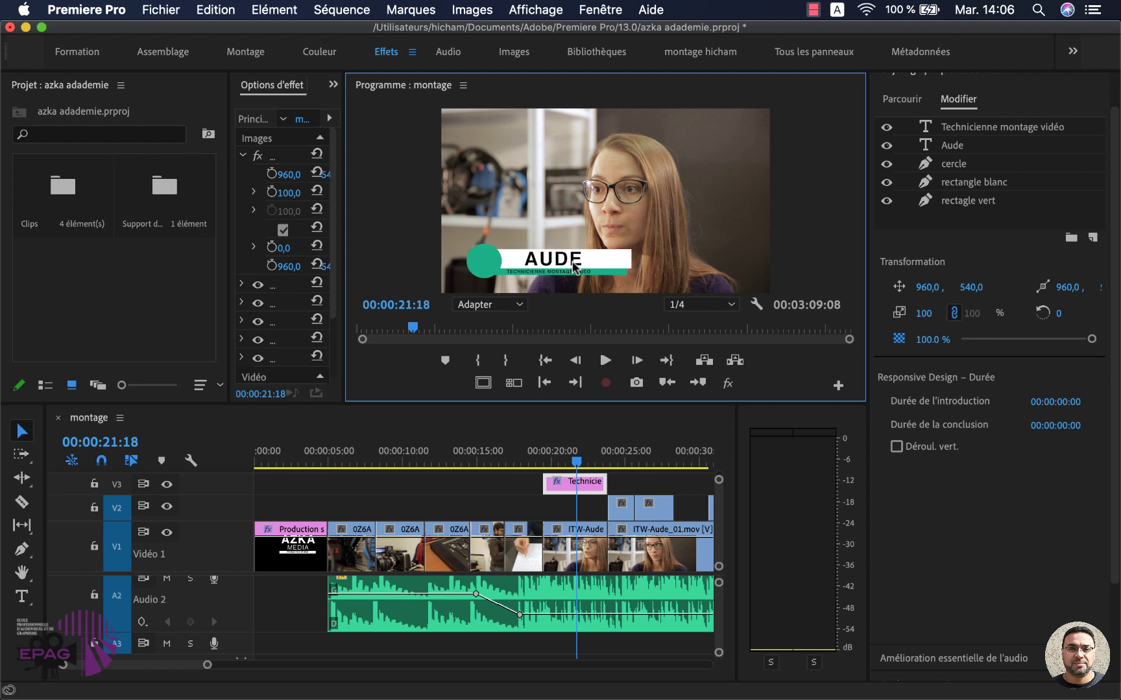
Reduce the first-name text's font size to 107
left_click(949, 147)
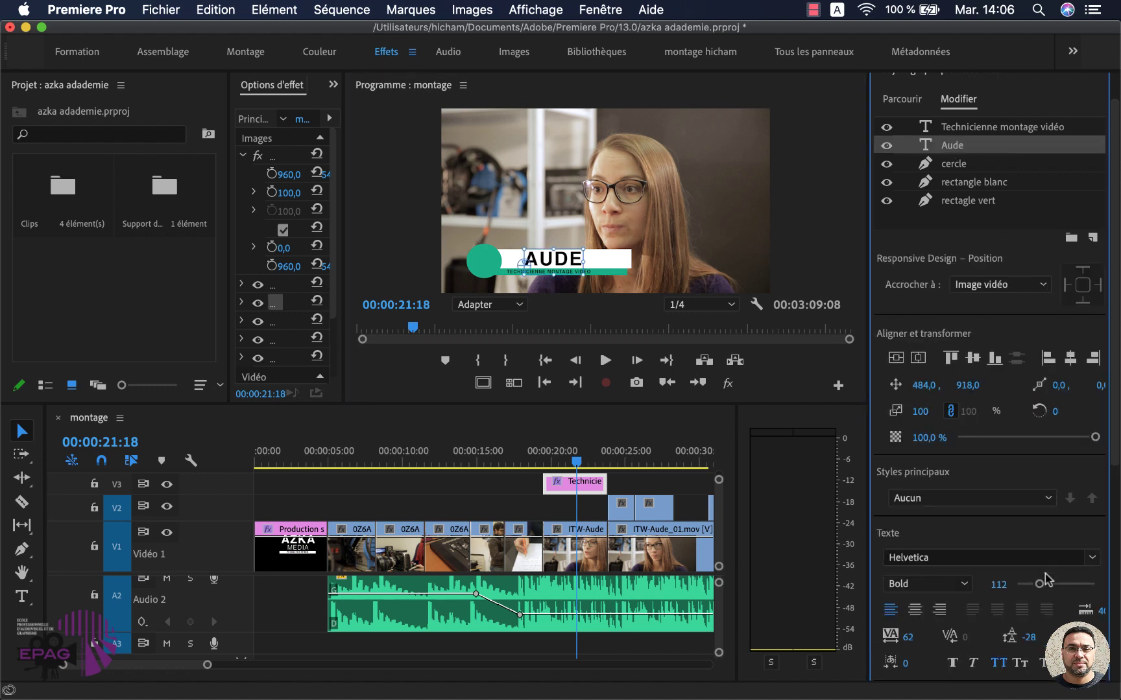
left_click_drag(1038, 584, 1038, 590)
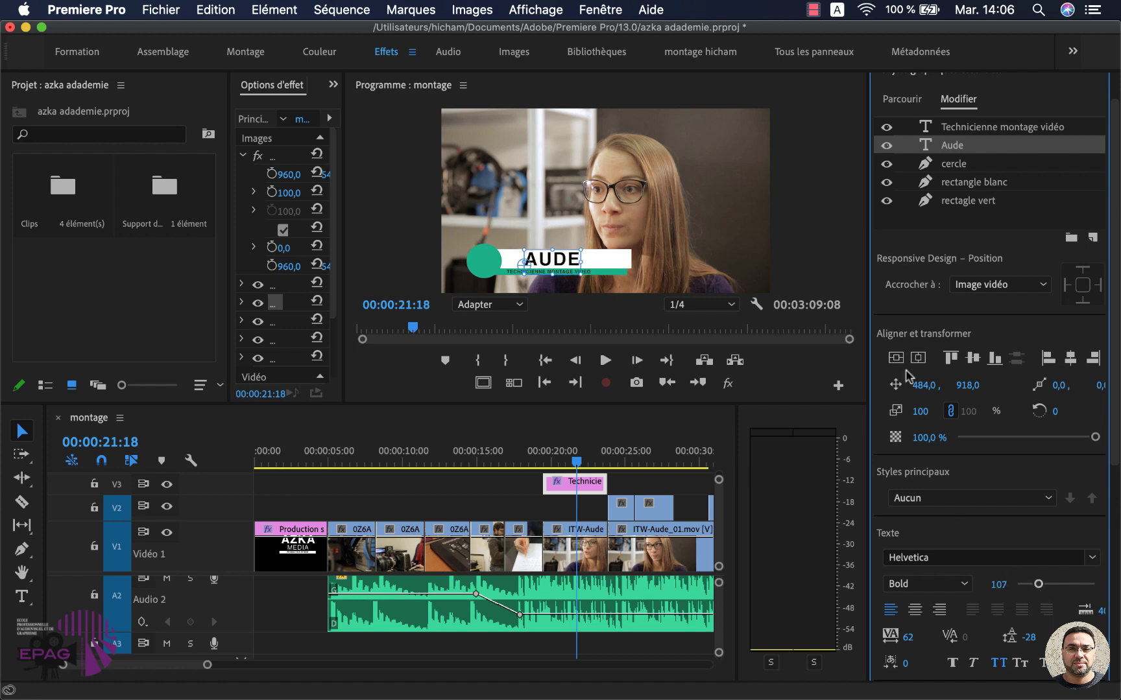
left_click(816, 259)
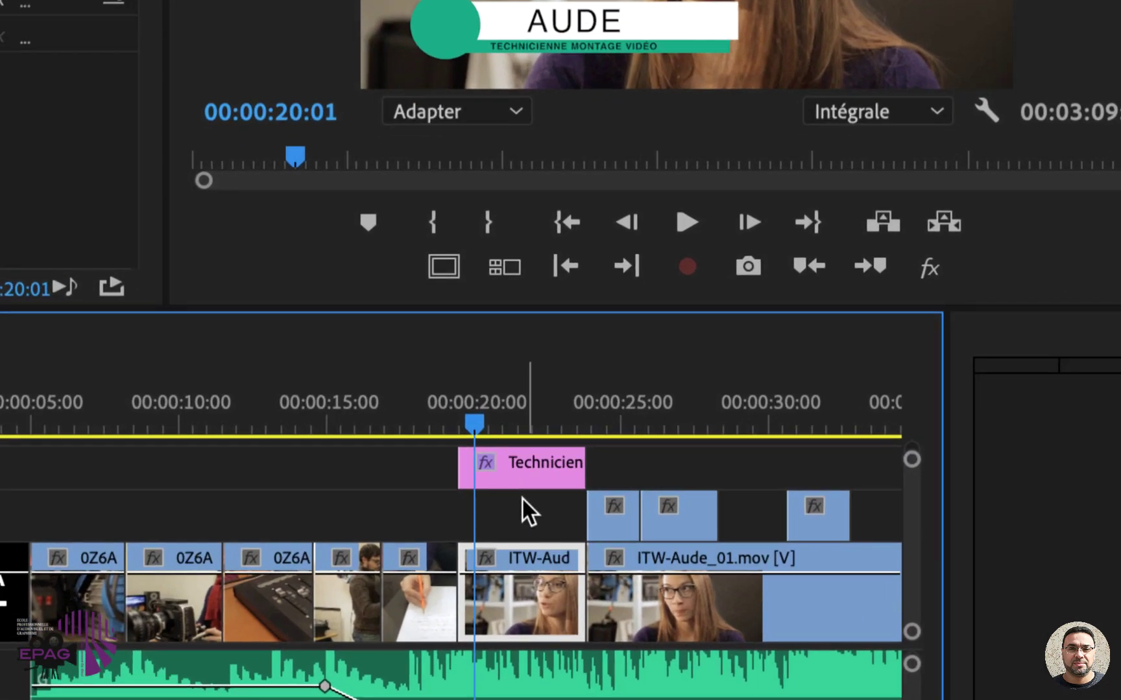
Extend the title clip's start back over the writing shot and trim it again to the start of the interview clip
left_click(524, 482)
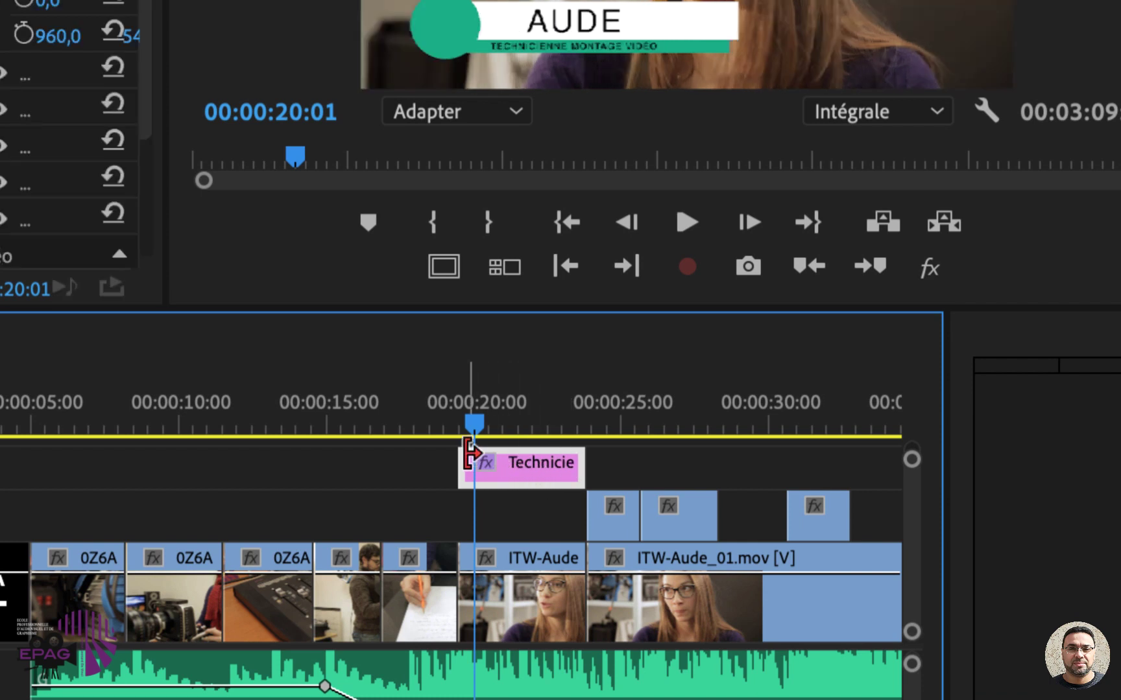
left_click_drag(471, 427, 448, 435)
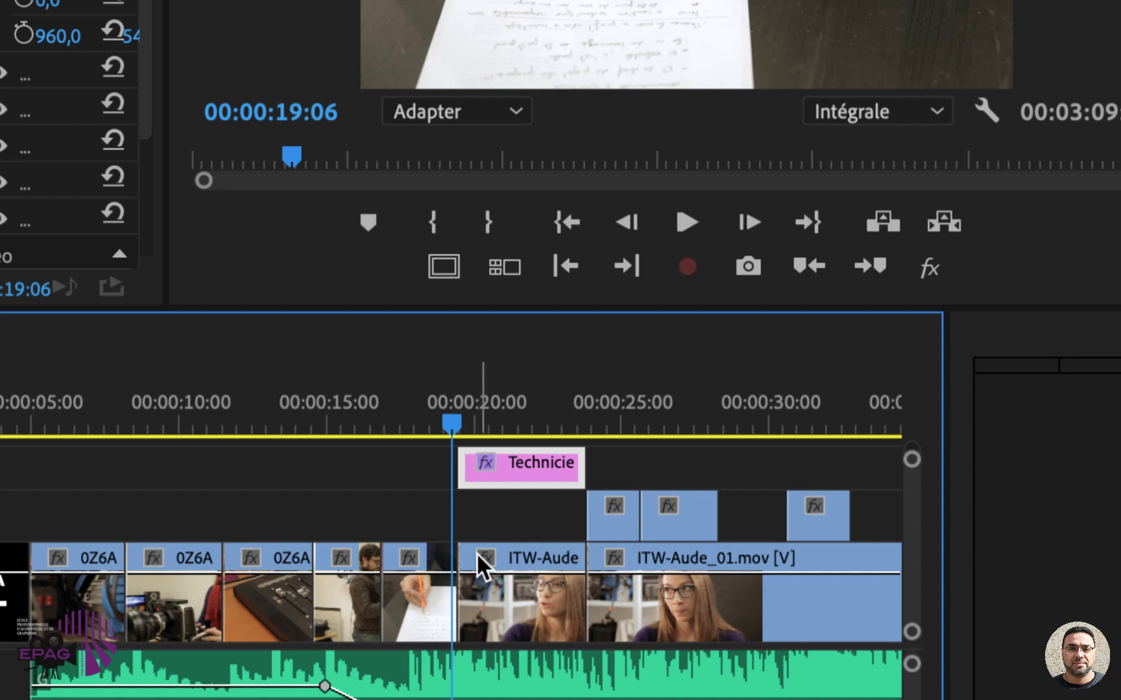
left_click(526, 581)
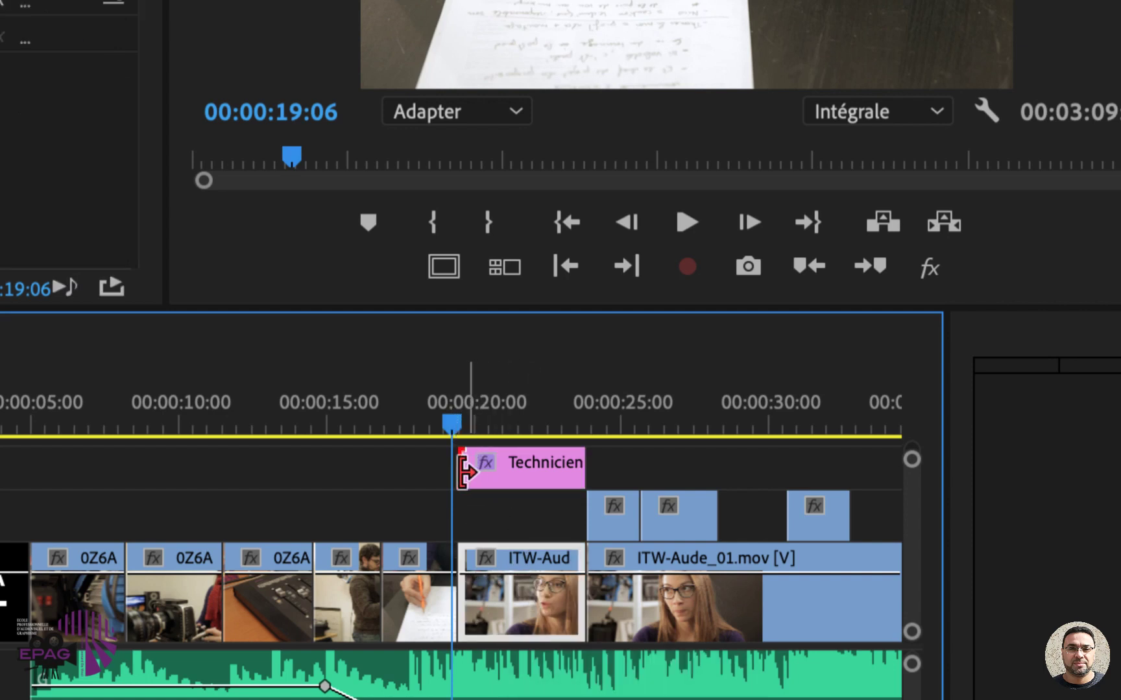
left_click_drag(468, 471, 367, 472)
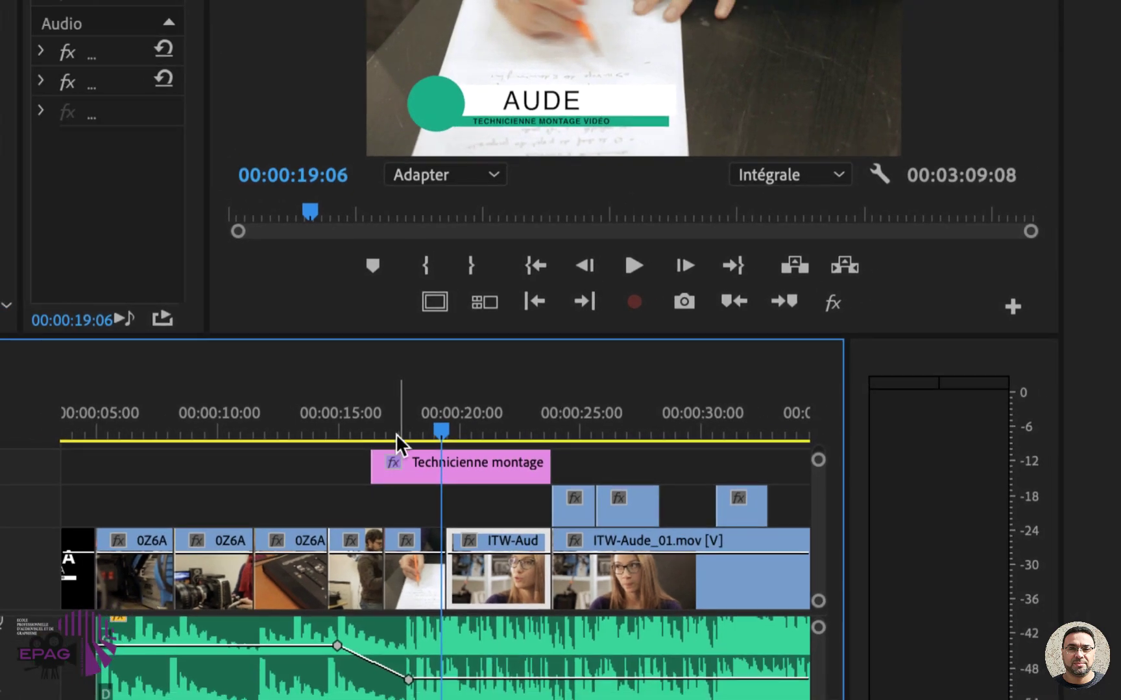
left_click(396, 433)
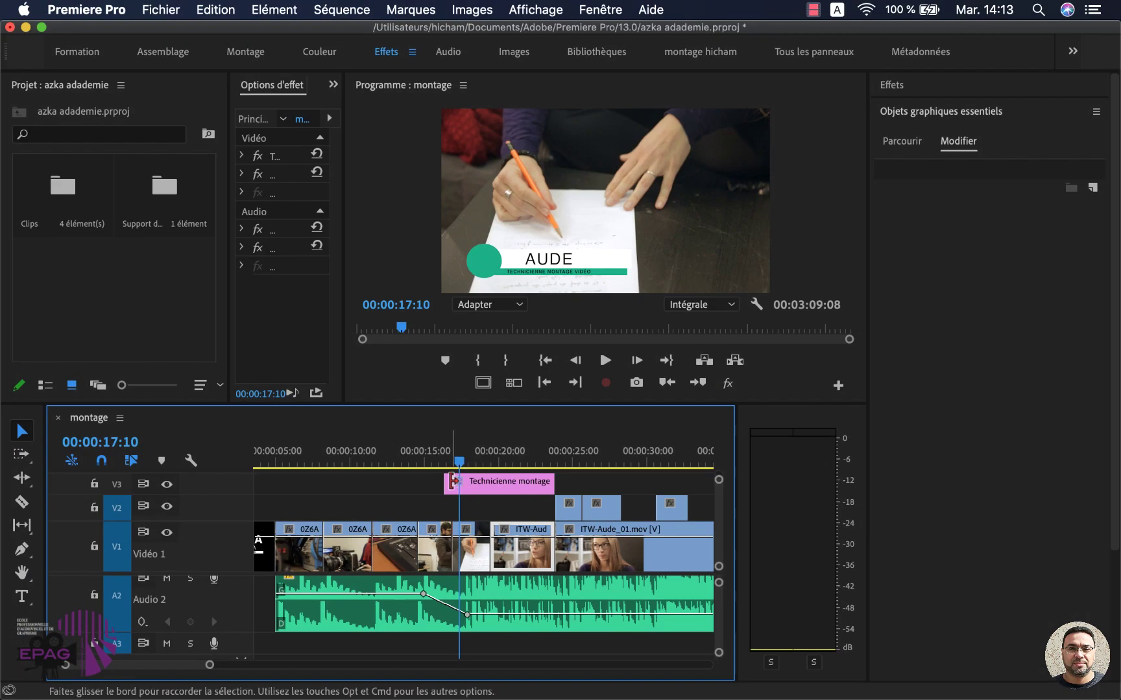
left_click_drag(447, 483, 491, 486)
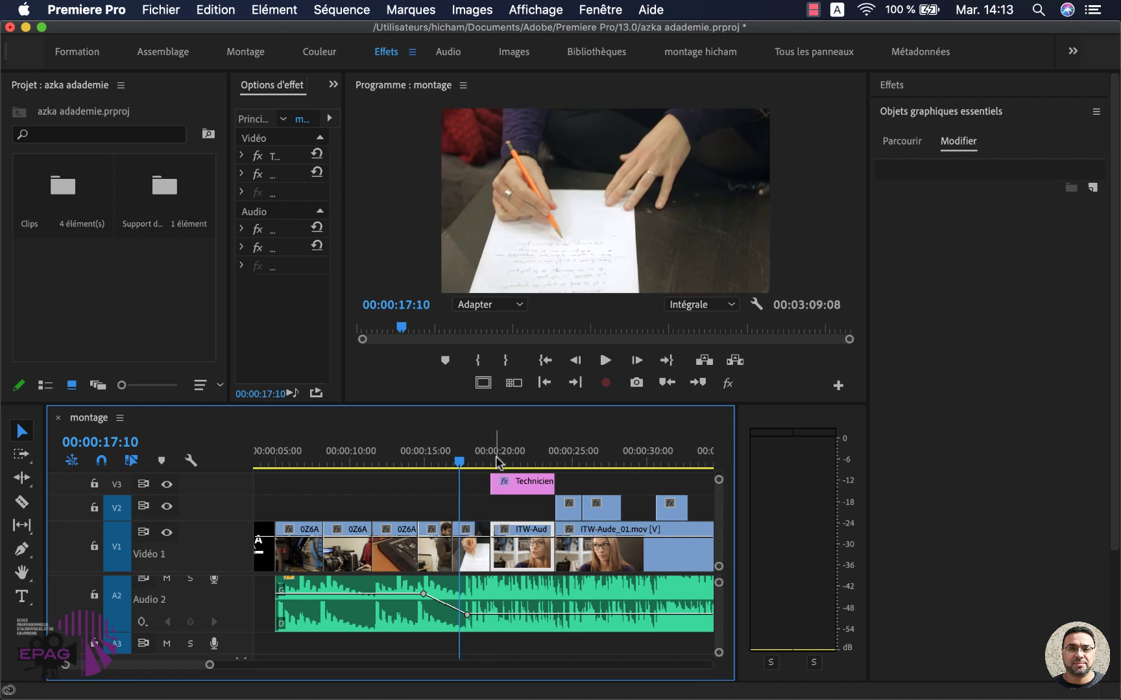
Play the sequence from the writing shot into the interview to review how the title appears
left_click(495, 462)
key("space")
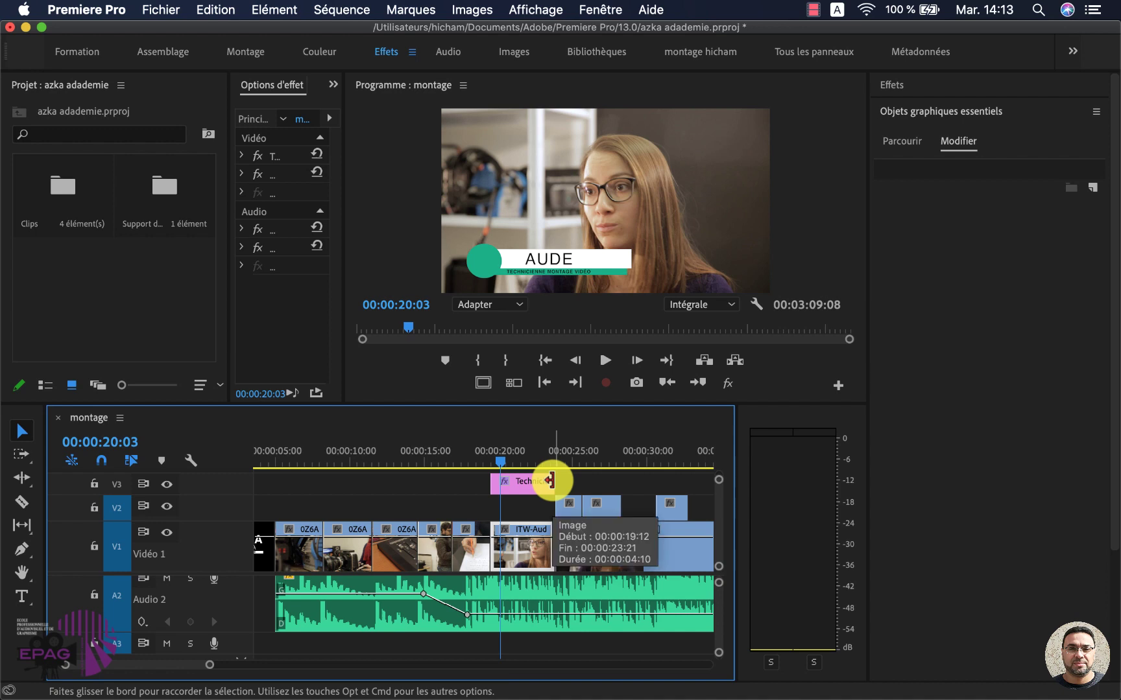
left_click(467, 454)
key("space")
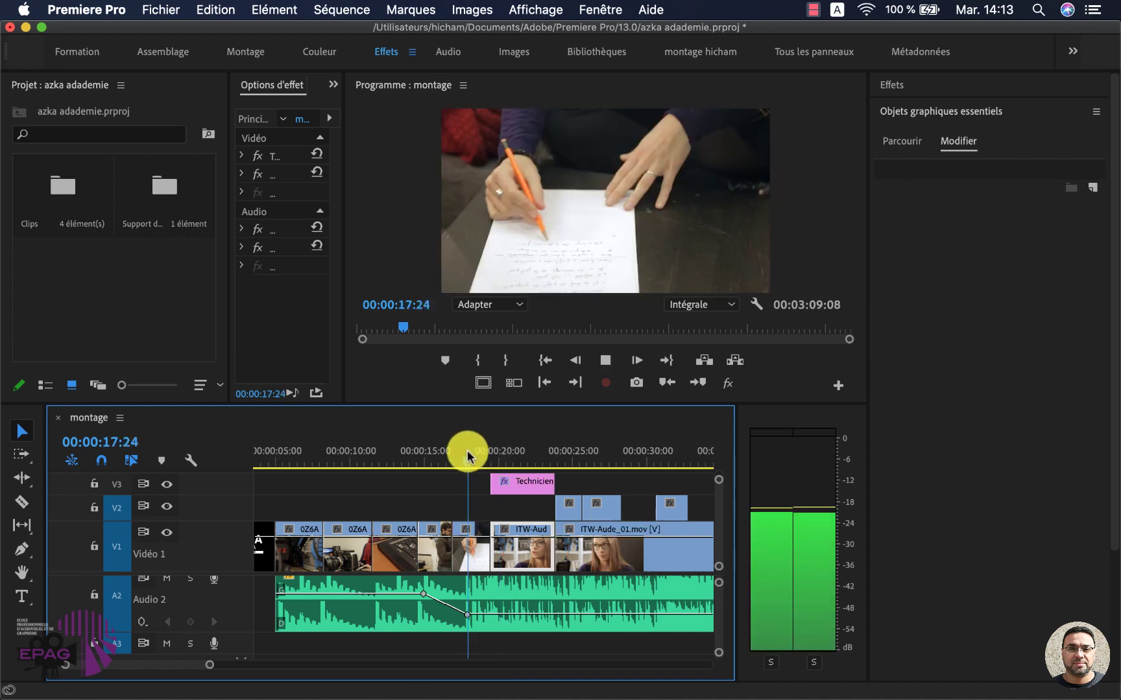
key("space")
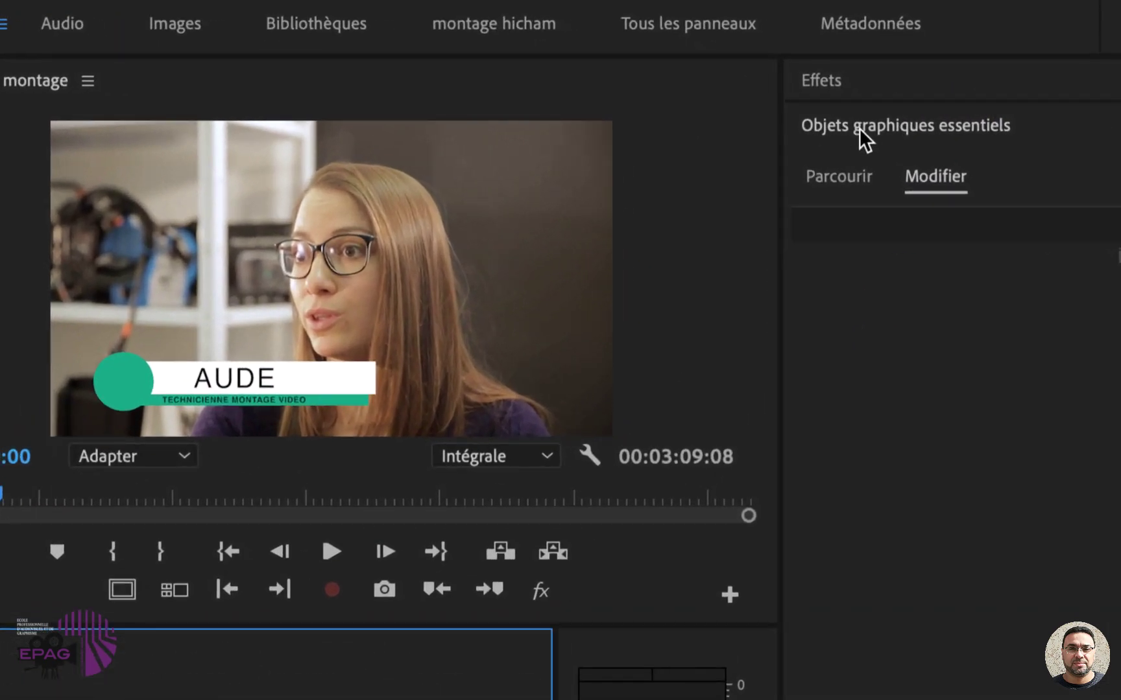
Apply the Déplacer dessus video transition from the Déplacement du plan group to the start of the title clip on V3
left_click(819, 81)
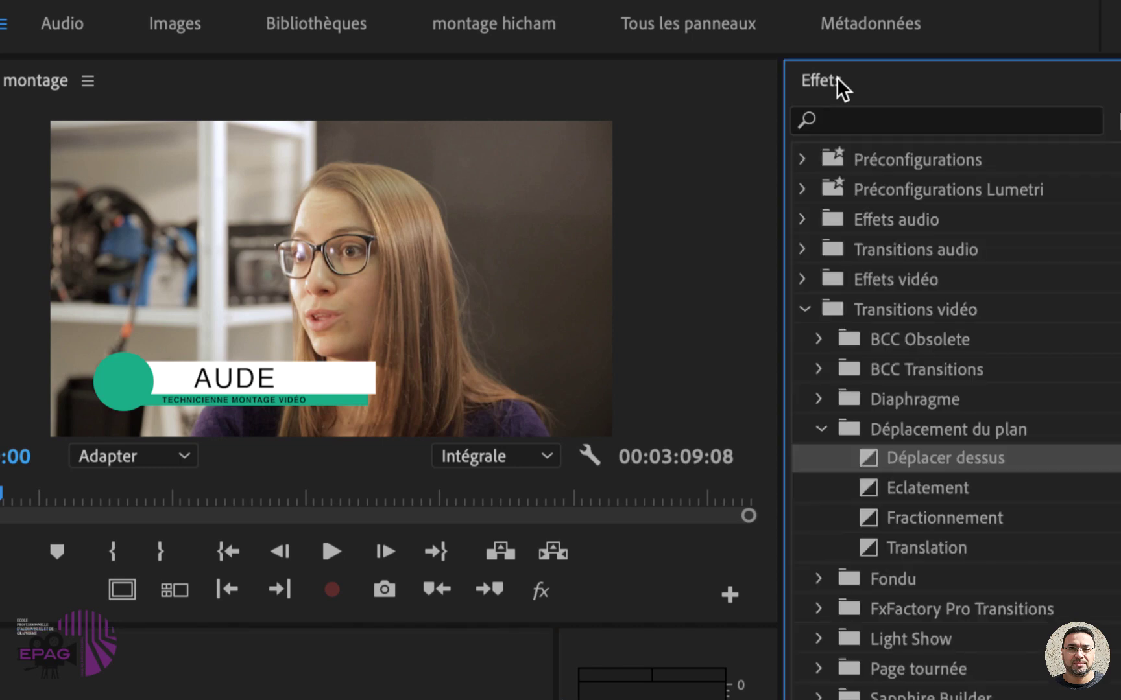
left_click(802, 309)
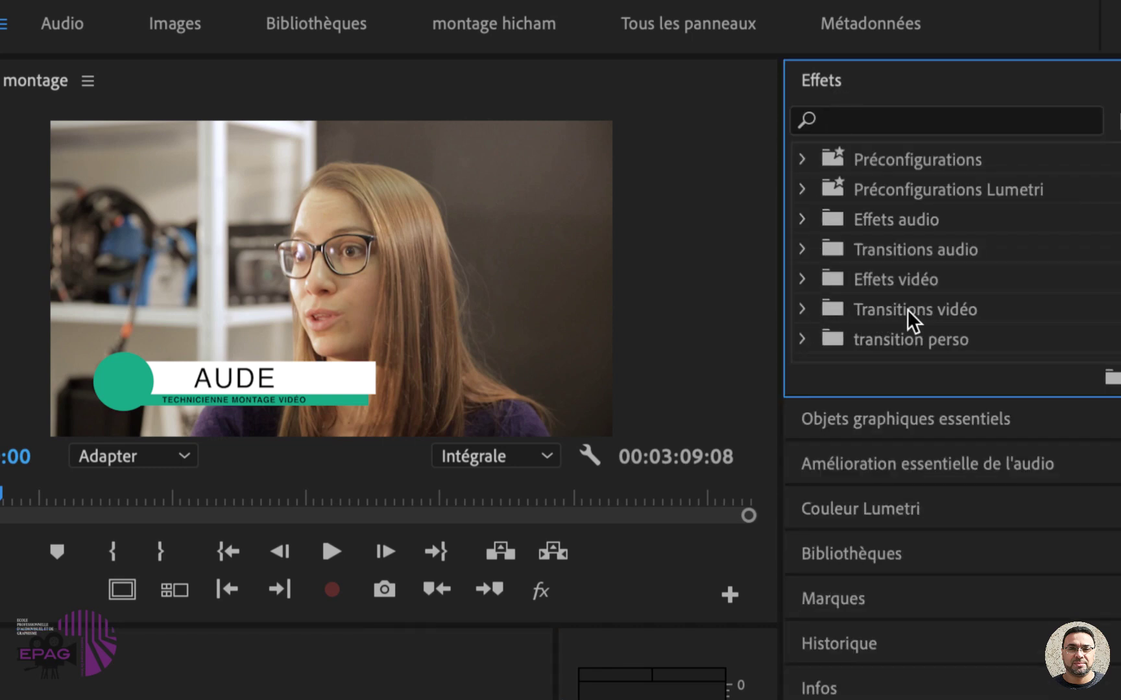
left_click(802, 310)
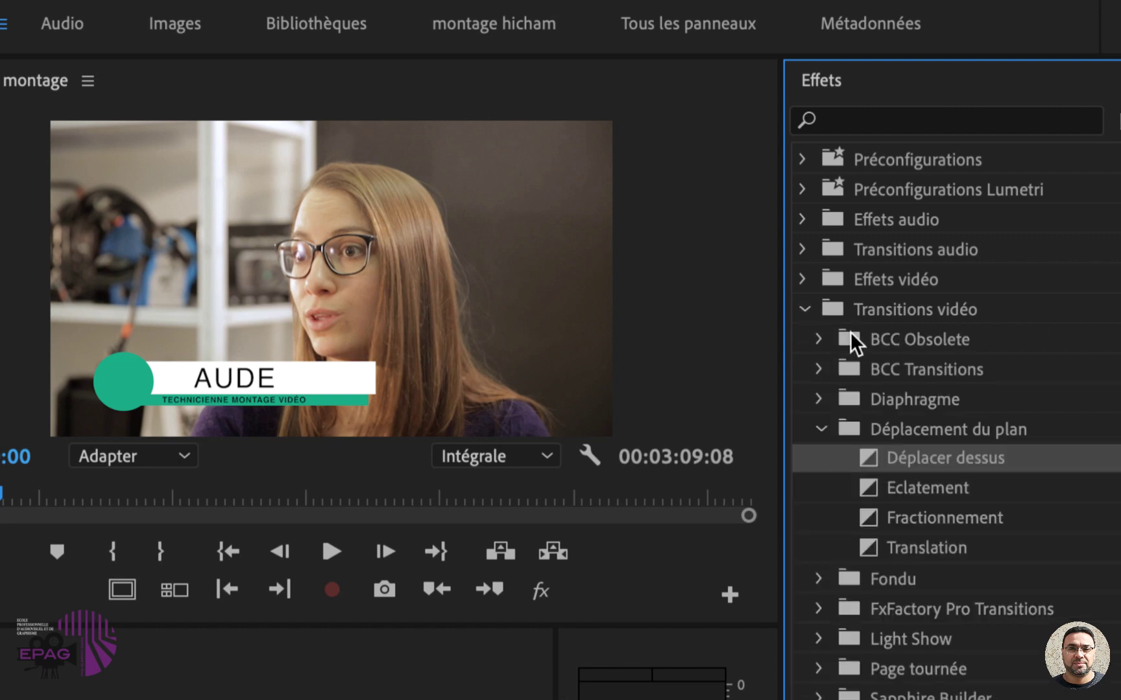
scroll(850, 332, "down", 3)
left_click(822, 325)
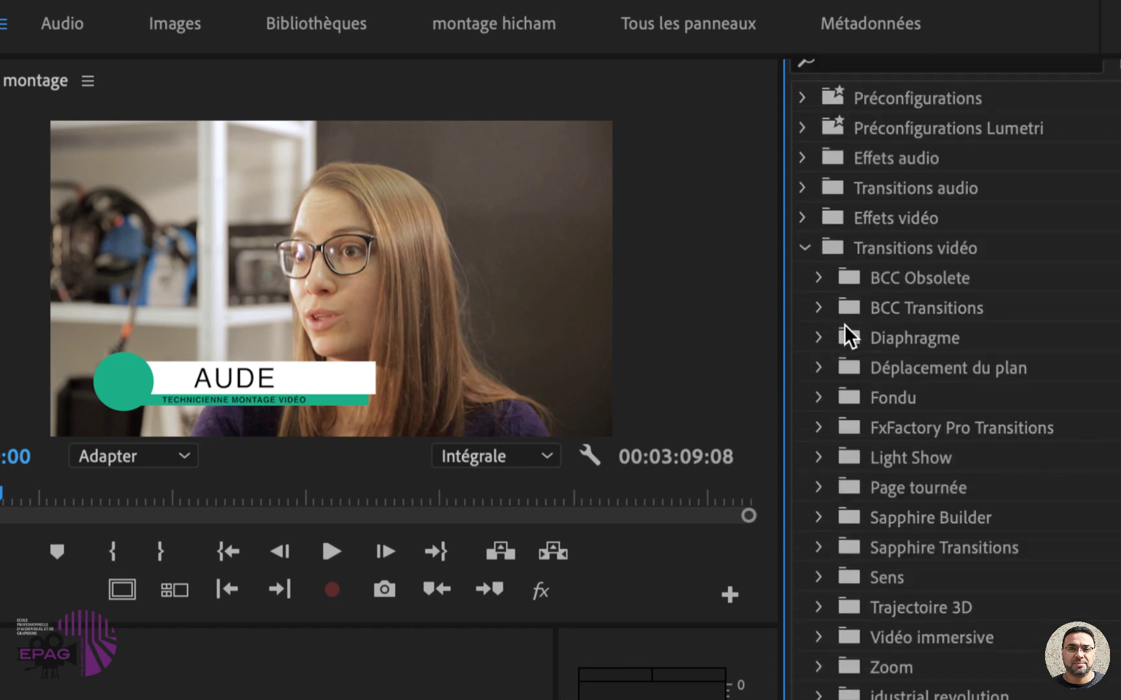
left_click(882, 369)
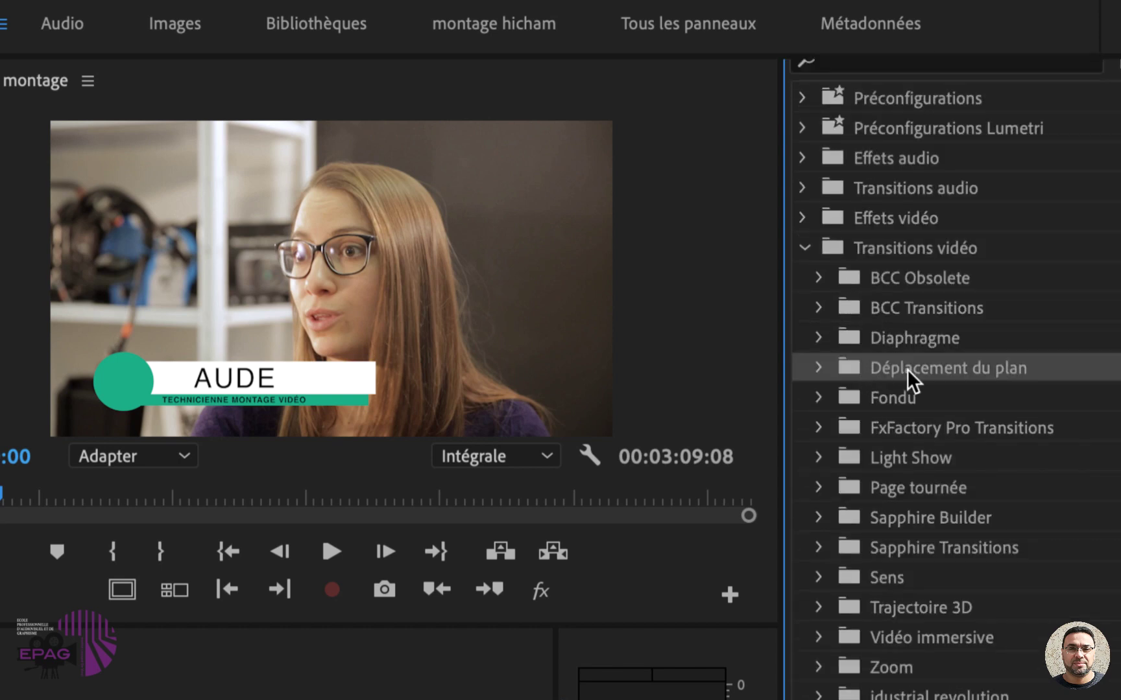
left_click(819, 367)
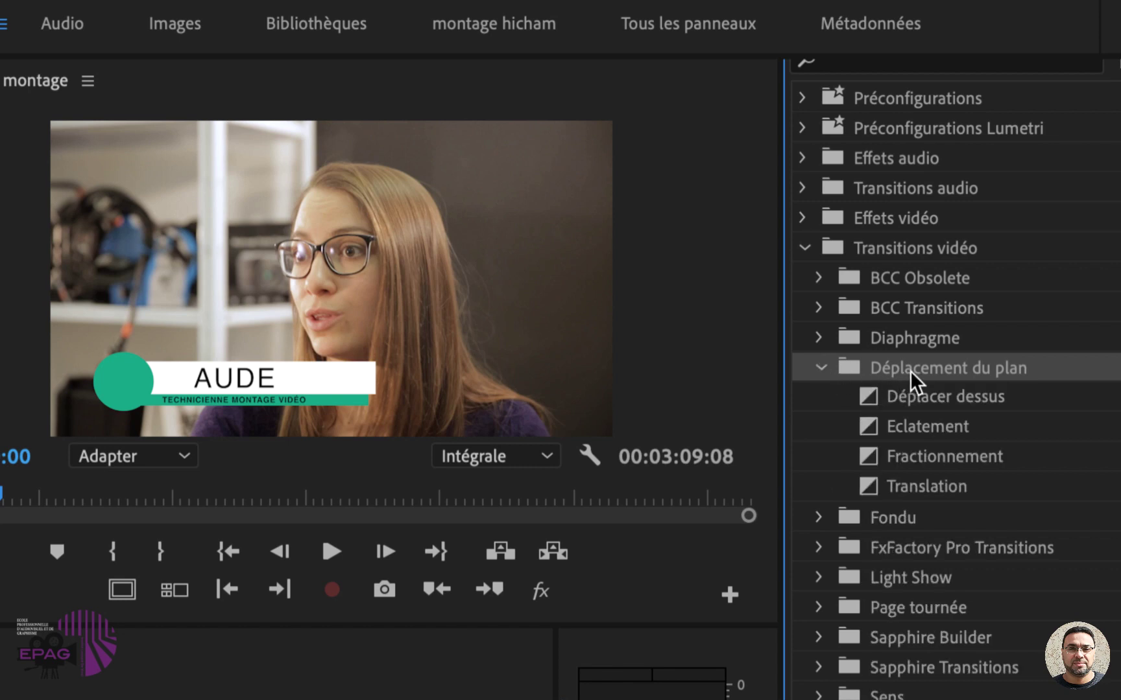
left_click(937, 403)
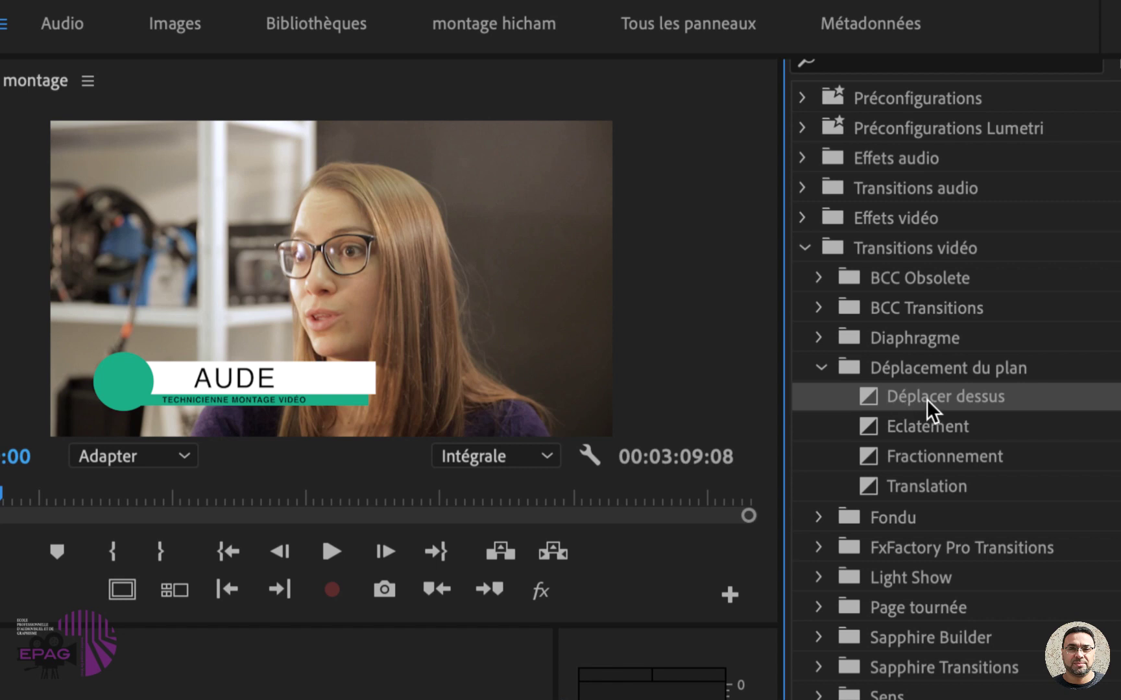
scroll(931, 370, "up", 2)
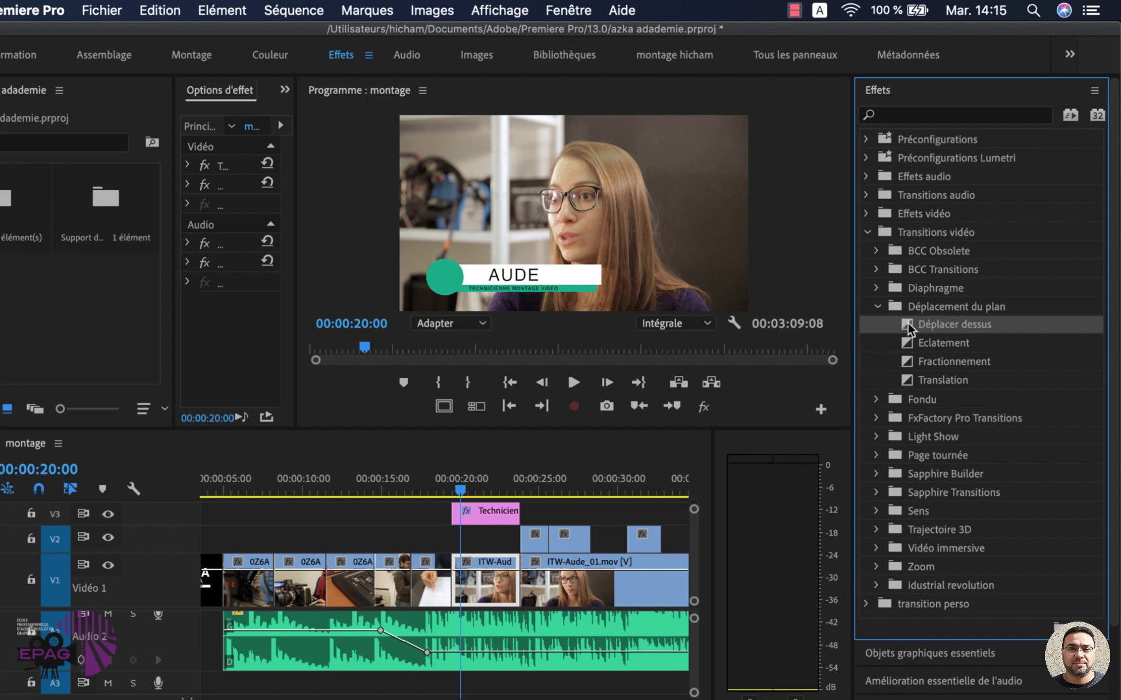
left_click_drag(907, 323, 457, 511)
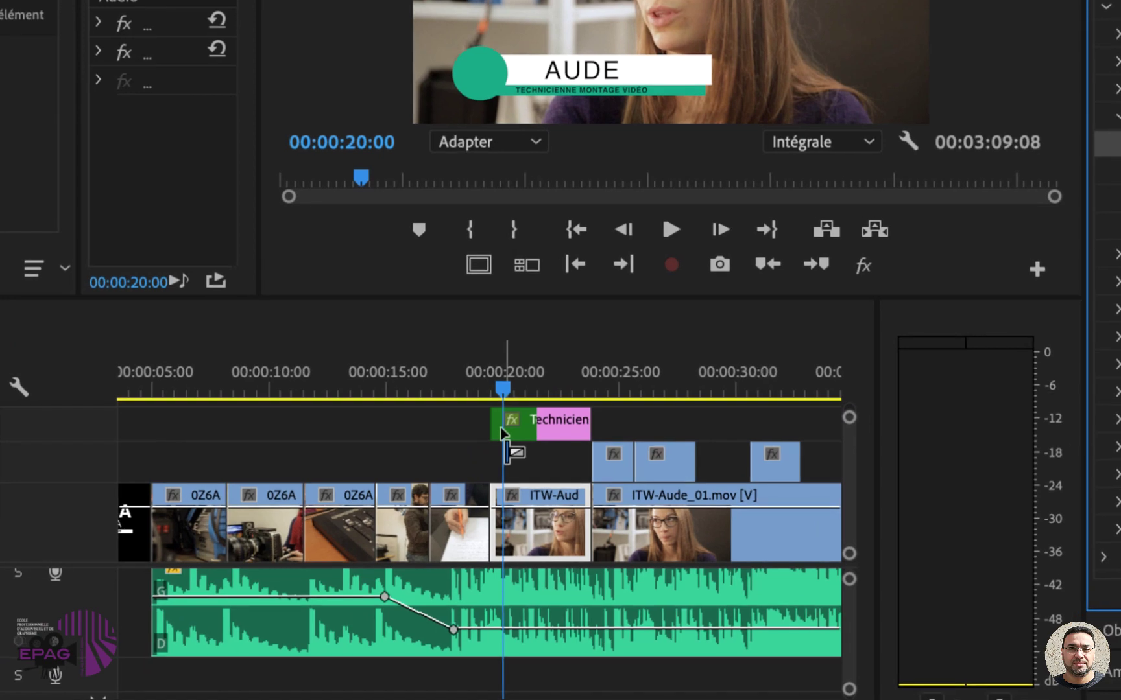
left_click_drag(507, 431, 506, 429)
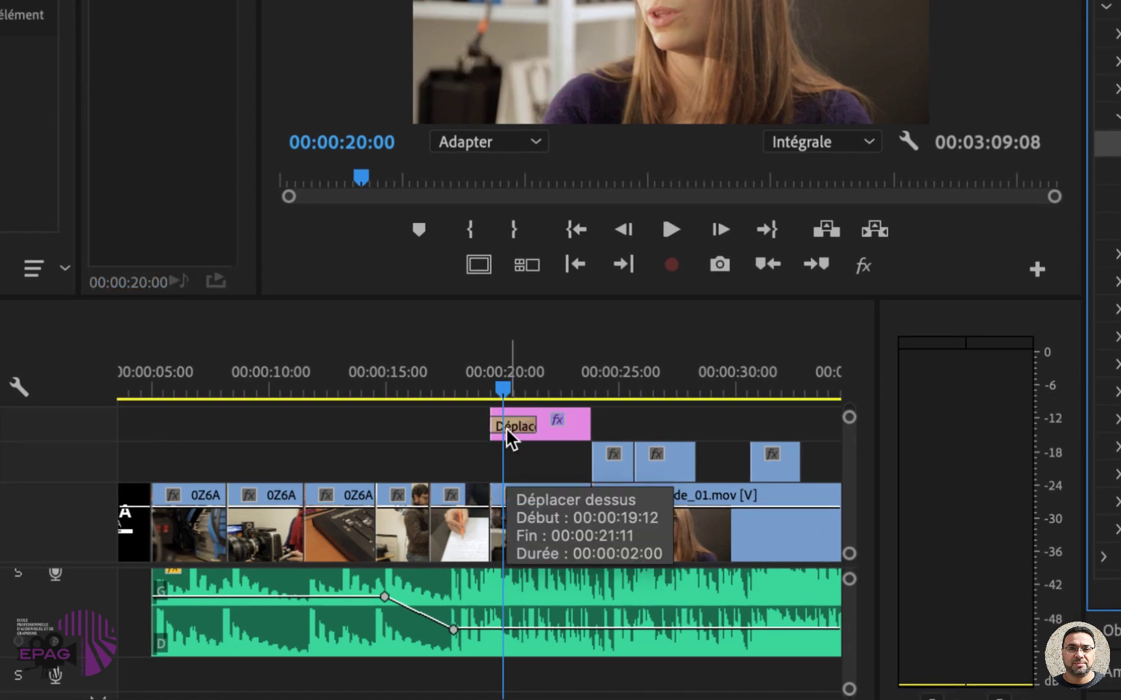
Play the sequence from just before the title clip to review its slide-in transition
left_click_drag(501, 386, 476, 391)
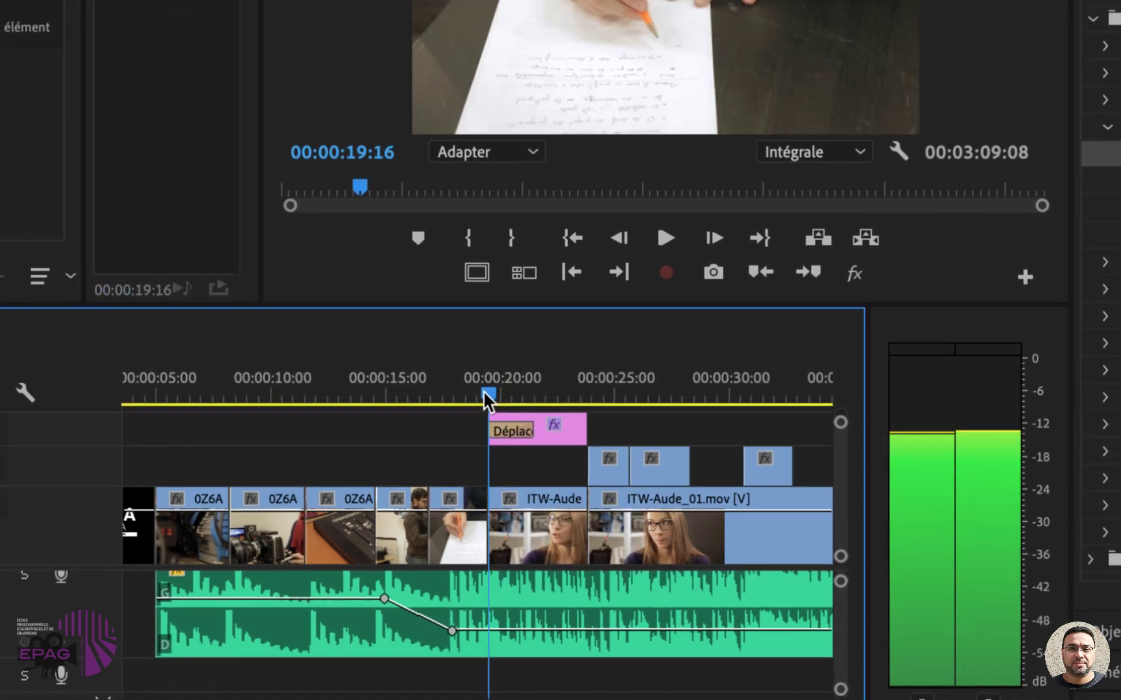
key("space")
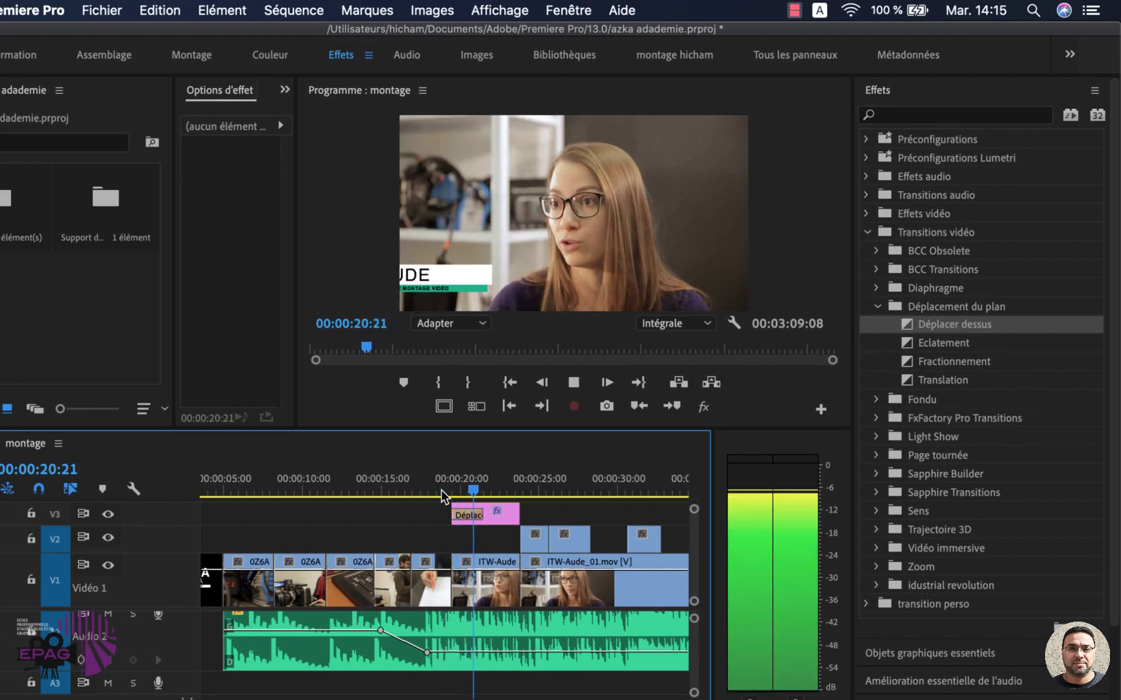
key("space")
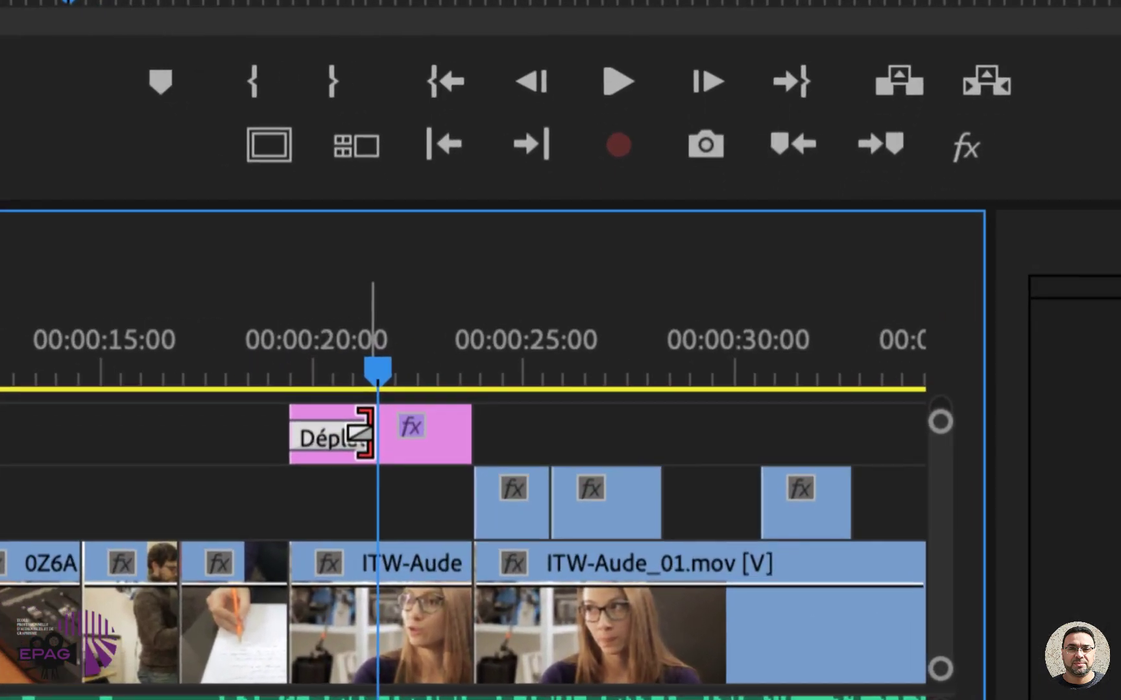
Shorten the Déplacer dessus transition and extend the title clip's start to about one second before the interview clip
left_click_drag(363, 433, 251, 430)
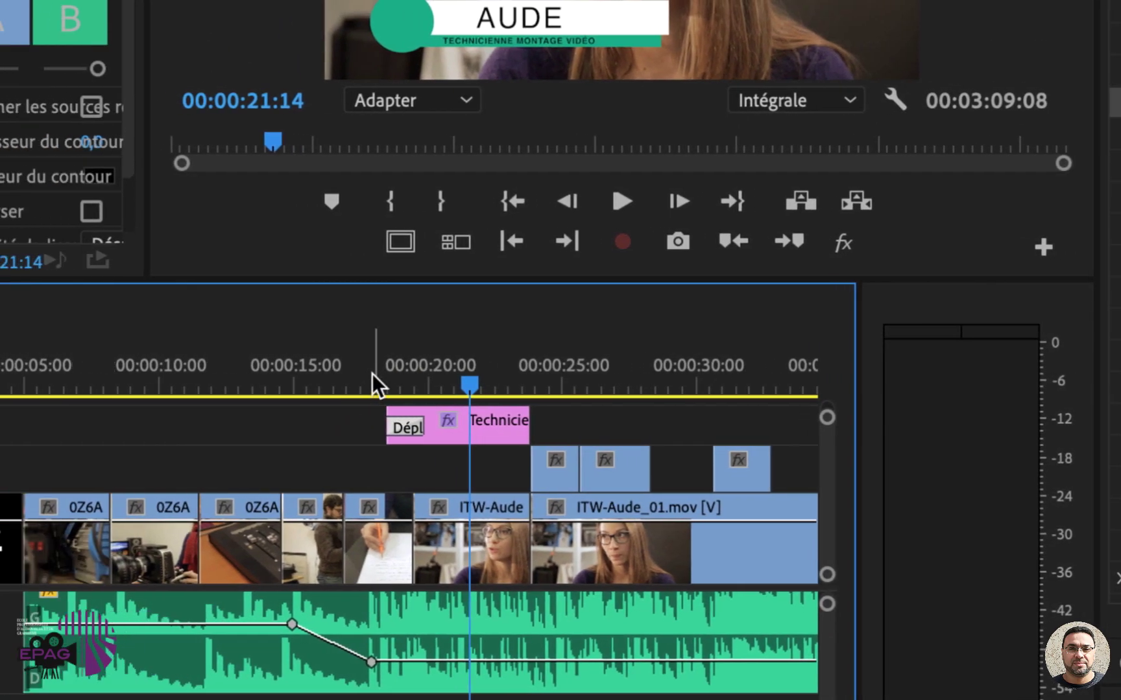
left_click(217, 364)
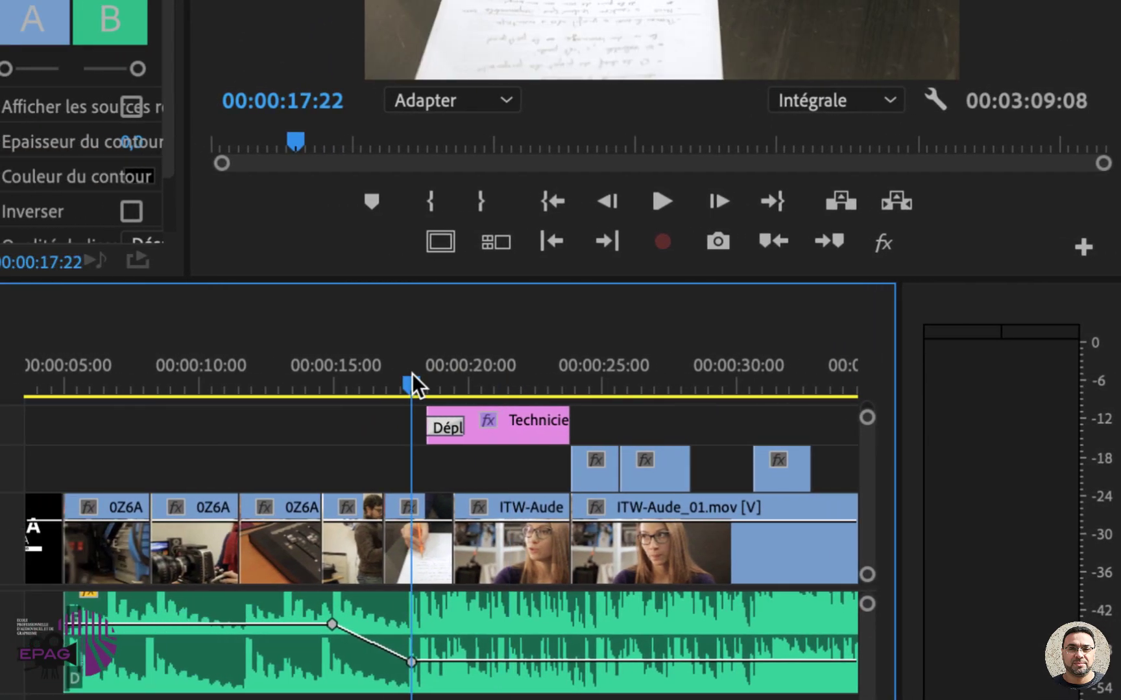
Play up to the title's entrance and trim the title clip's start on V3 to 00:00:19:05, just before the interview clip
key("space")
key("space")
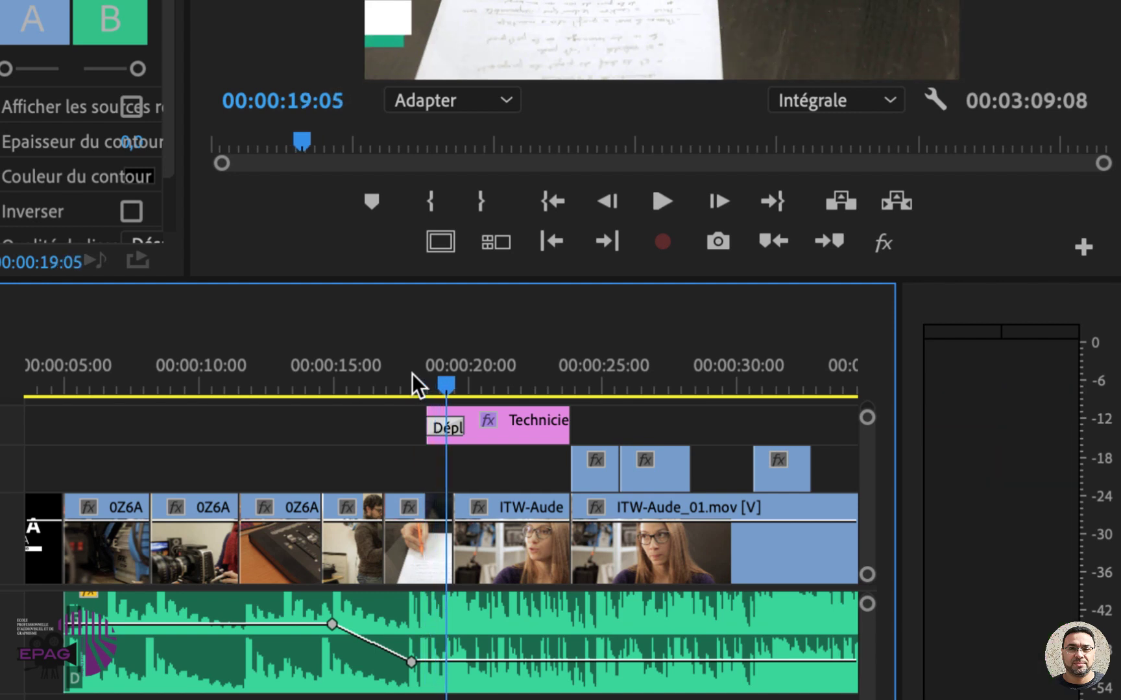
left_click_drag(428, 423, 445, 422)
Play the sequence from the end of the writing shot into the interview to check the timing of the title's slide-in
left_click(423, 386)
key("space")
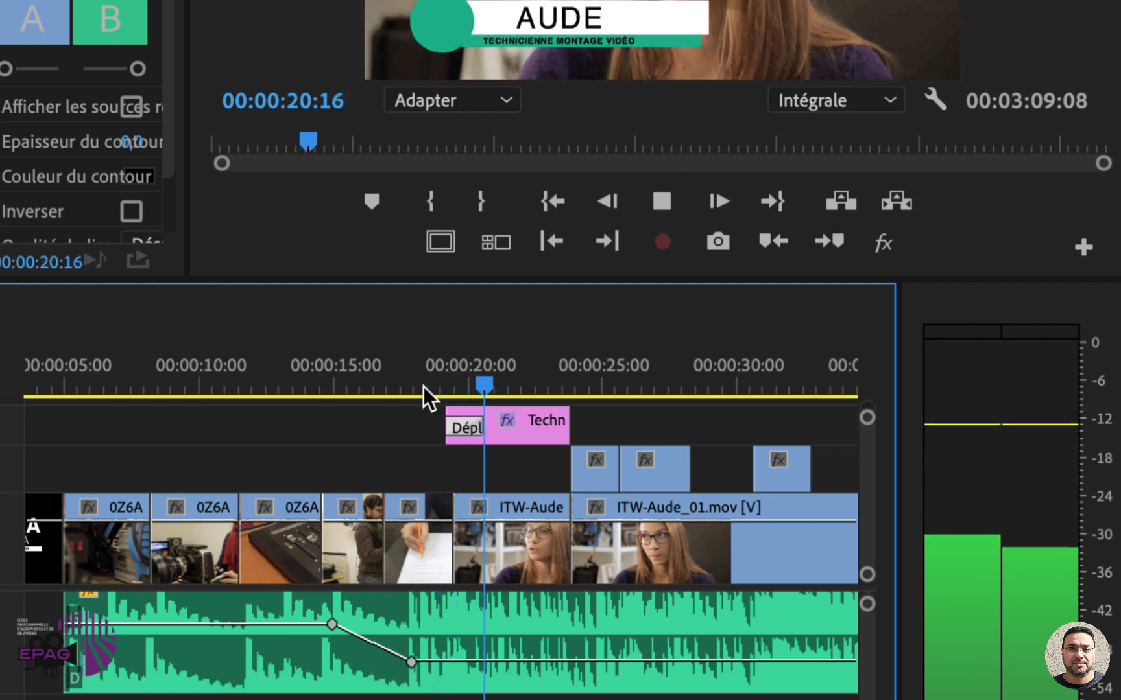
key("space")
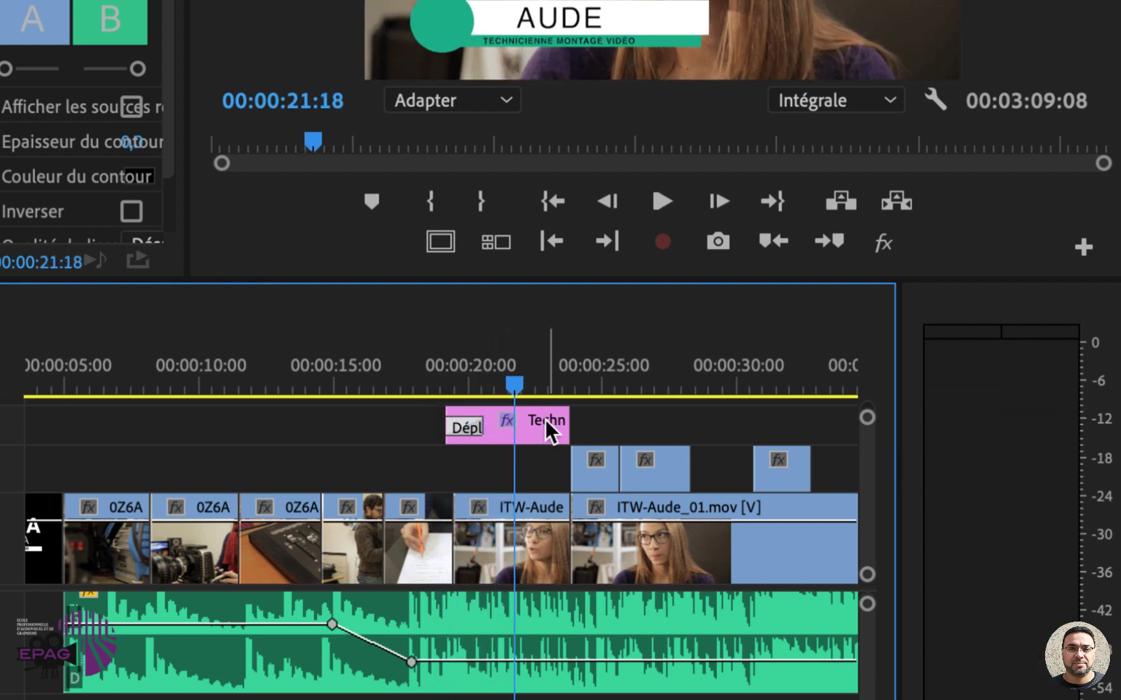
key("space")
key("space")
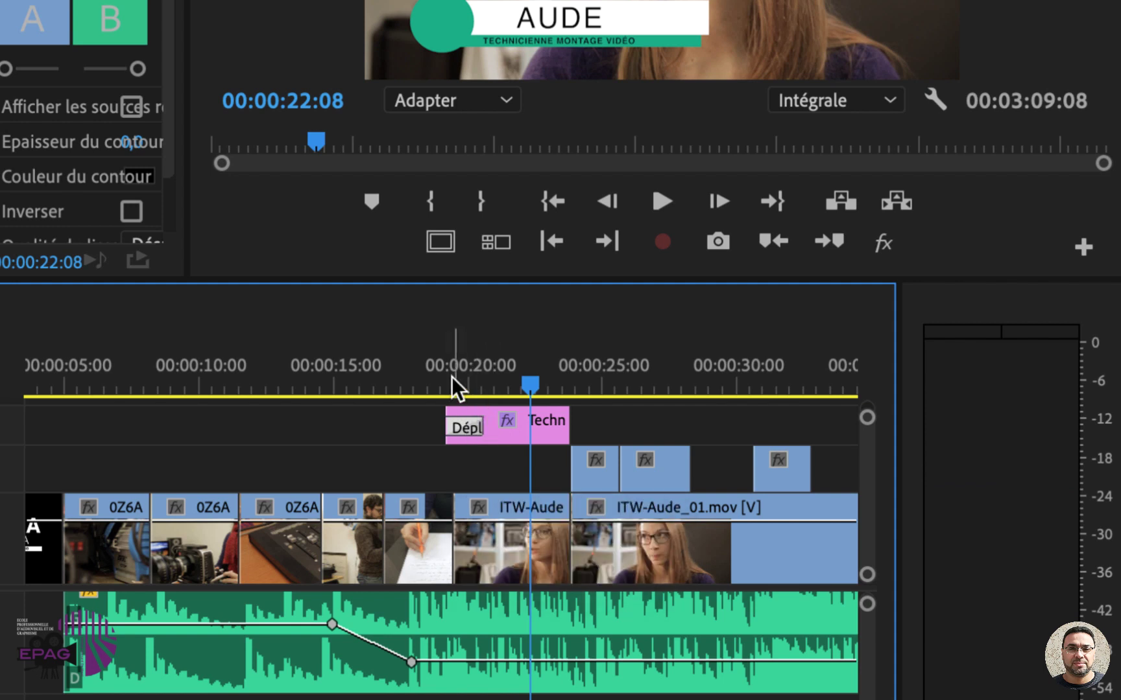
left_click(423, 374)
key("space")
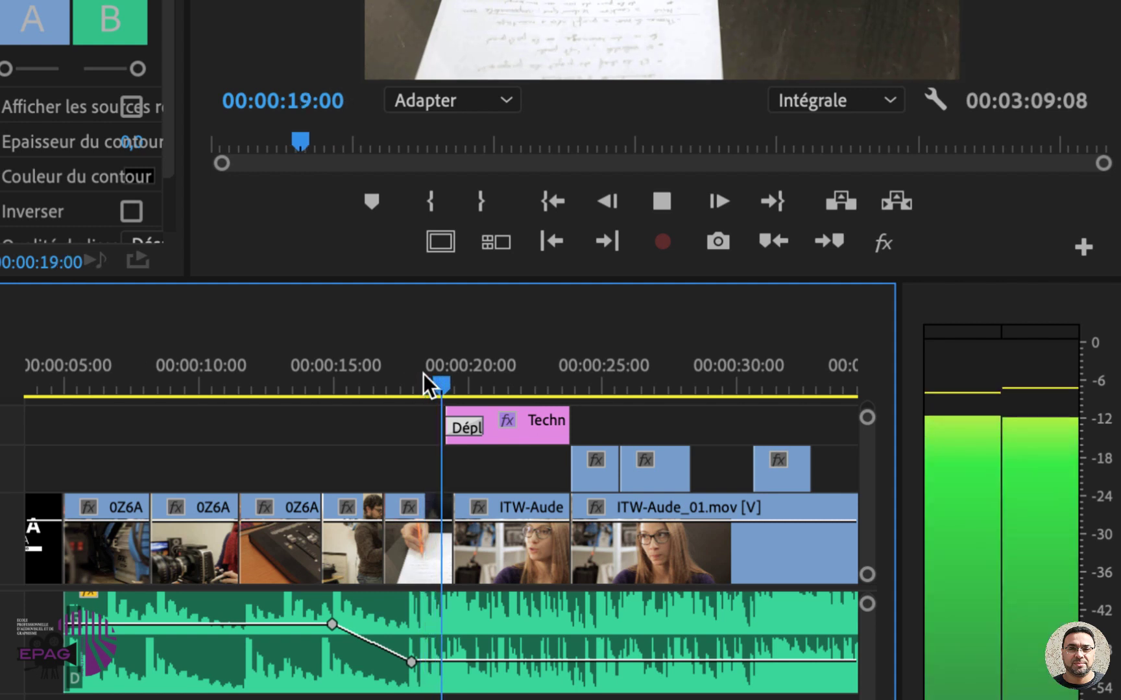
key("space")
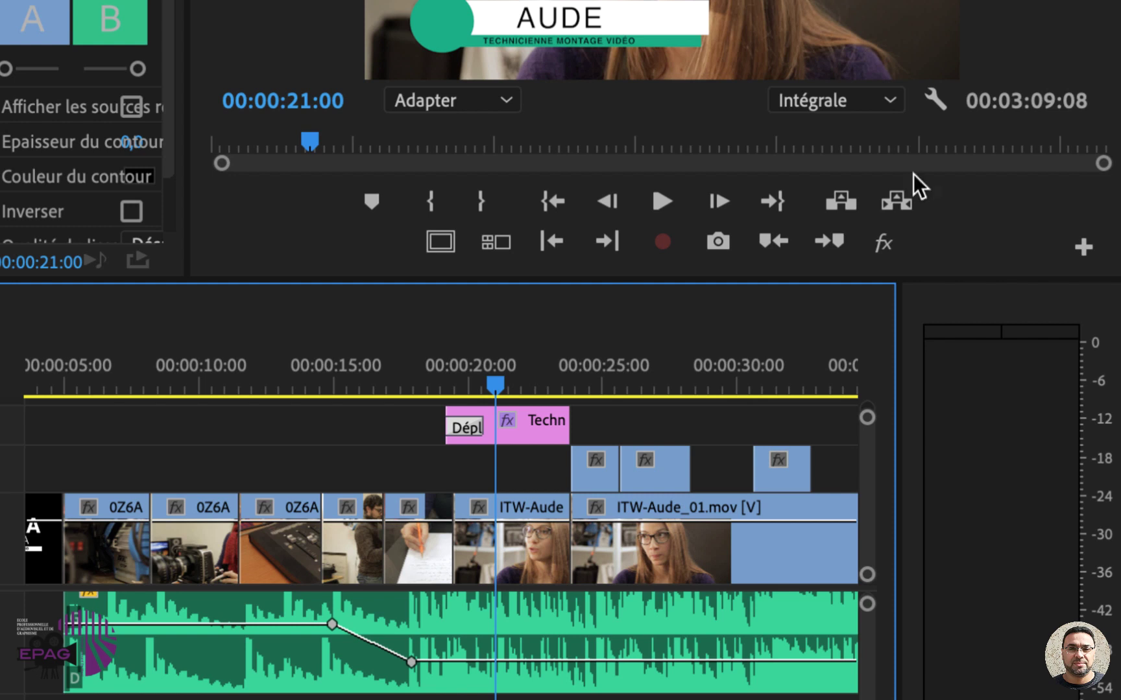
Select the title clip on V3 and replay its entrance across the cut to the interview clip
left_click(487, 420)
left_click(439, 380)
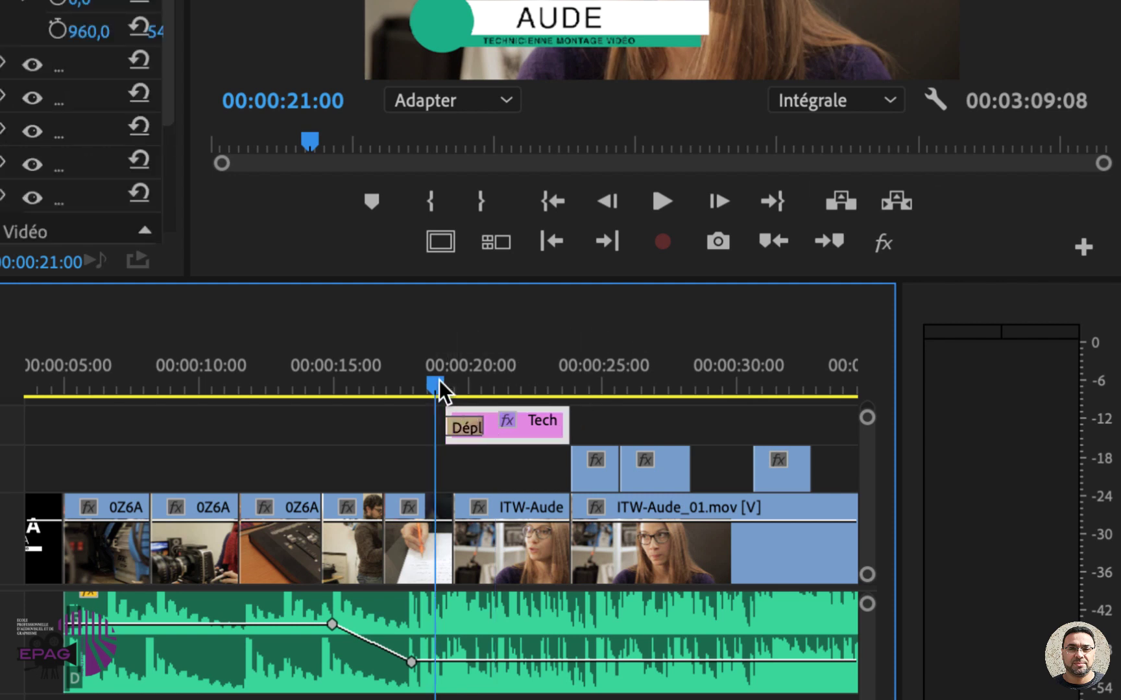
key("space")
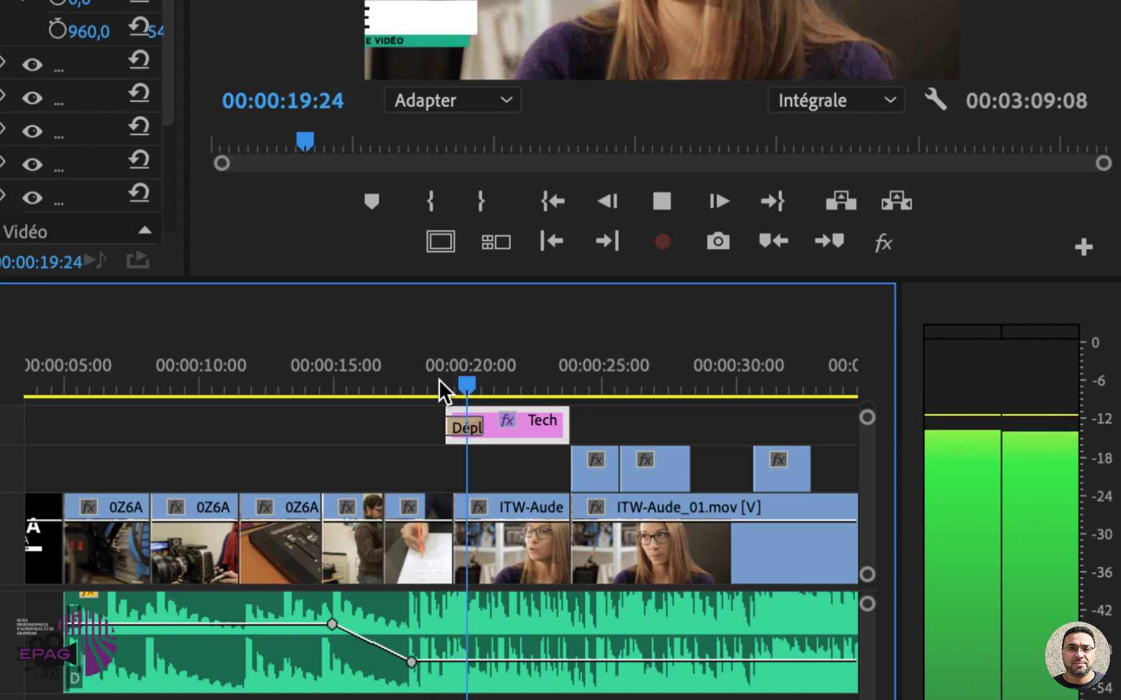
key("space")
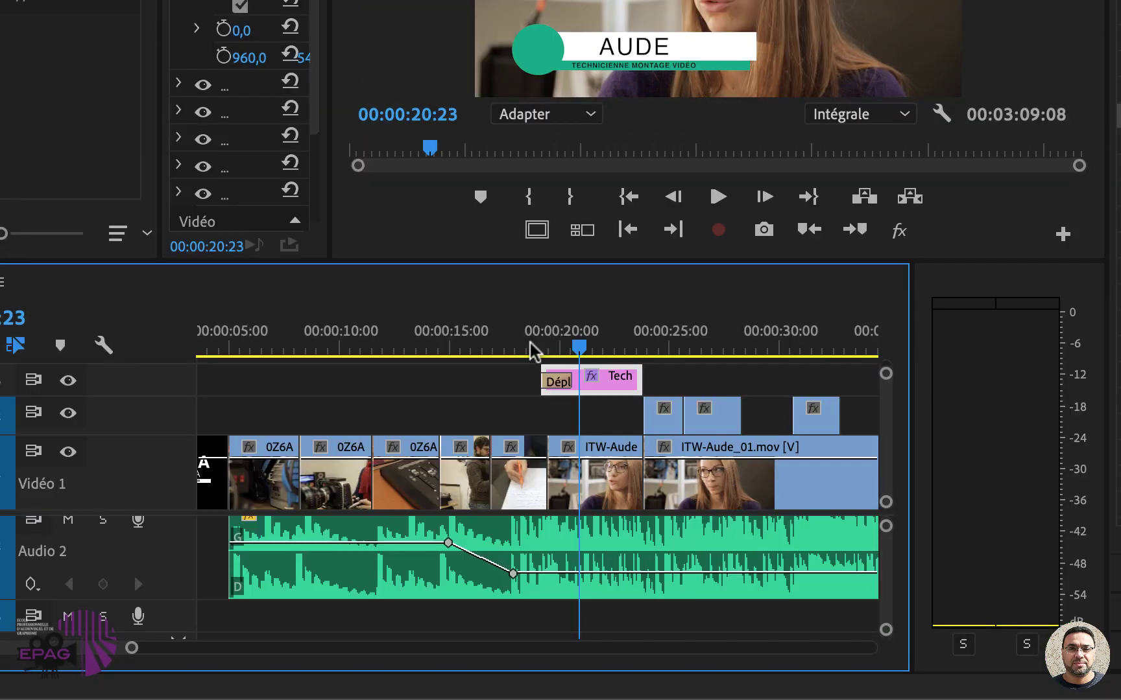